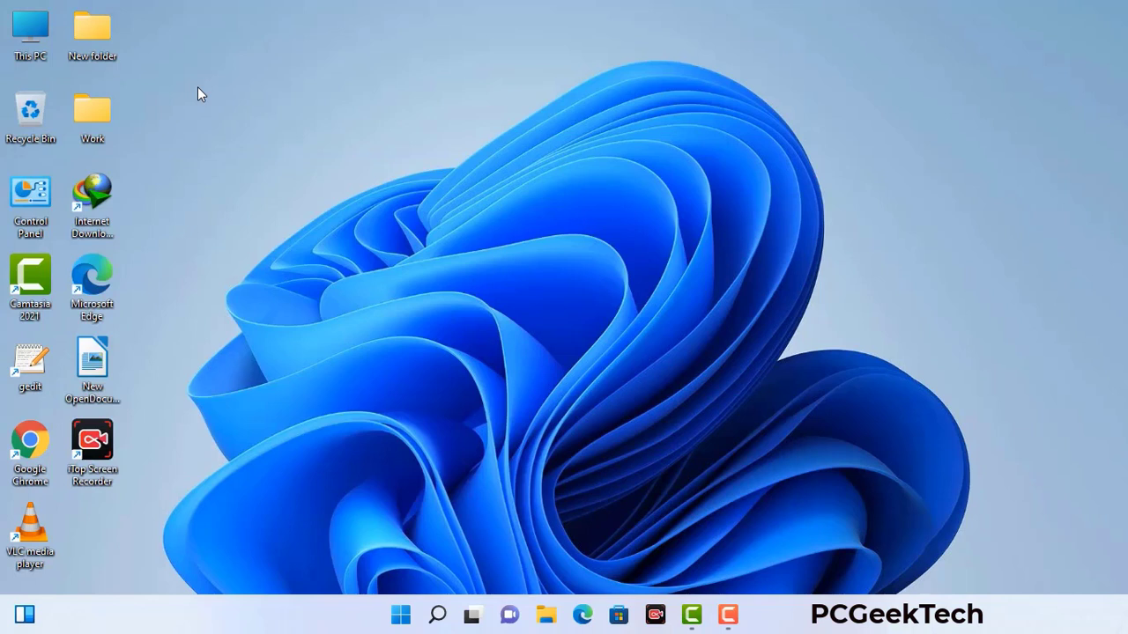
# Run msconfig from the Run dialog to open System Configuration.
pyautogui.press('super+r')
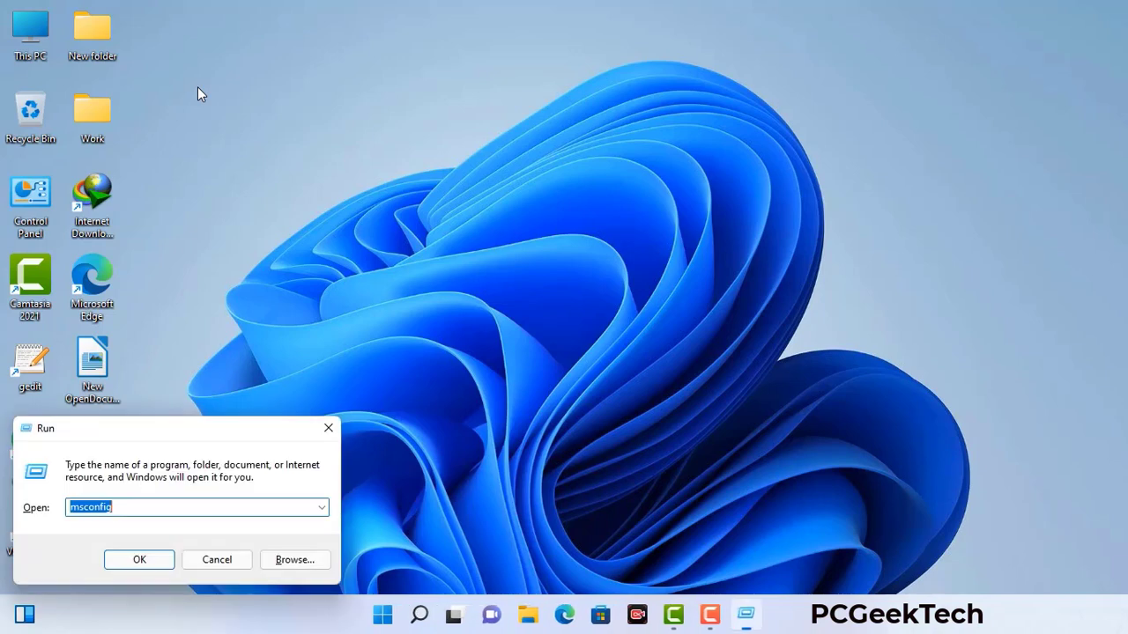
pyautogui.moveTo(191, 429); pyautogui.dragTo(494, 139)
pyautogui.click(447, 221)
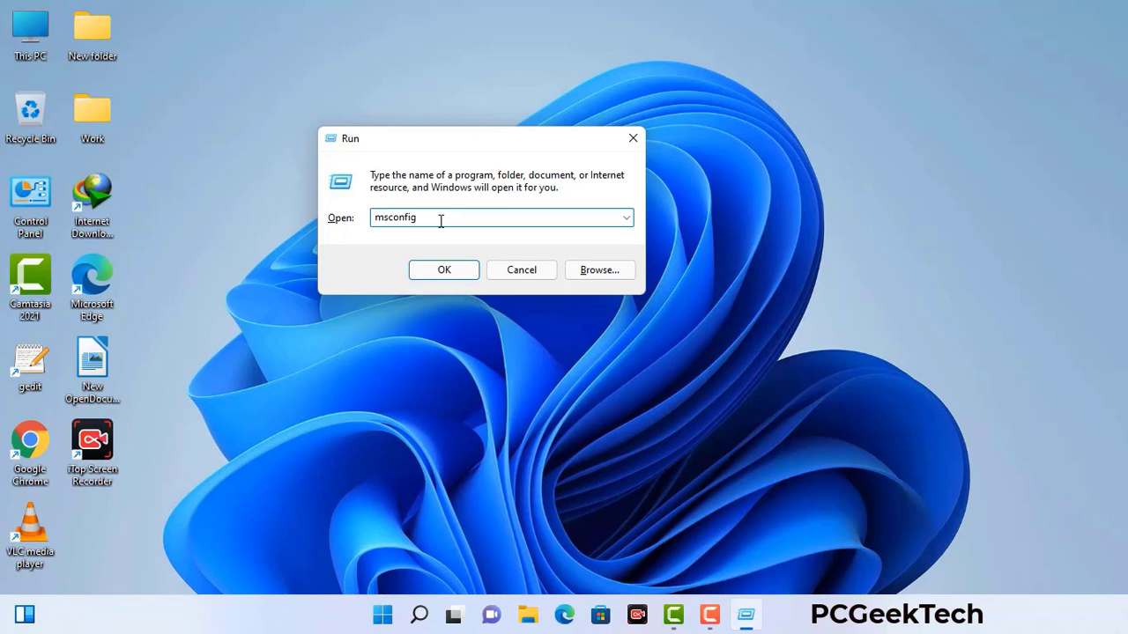
pyautogui.click(435, 275)
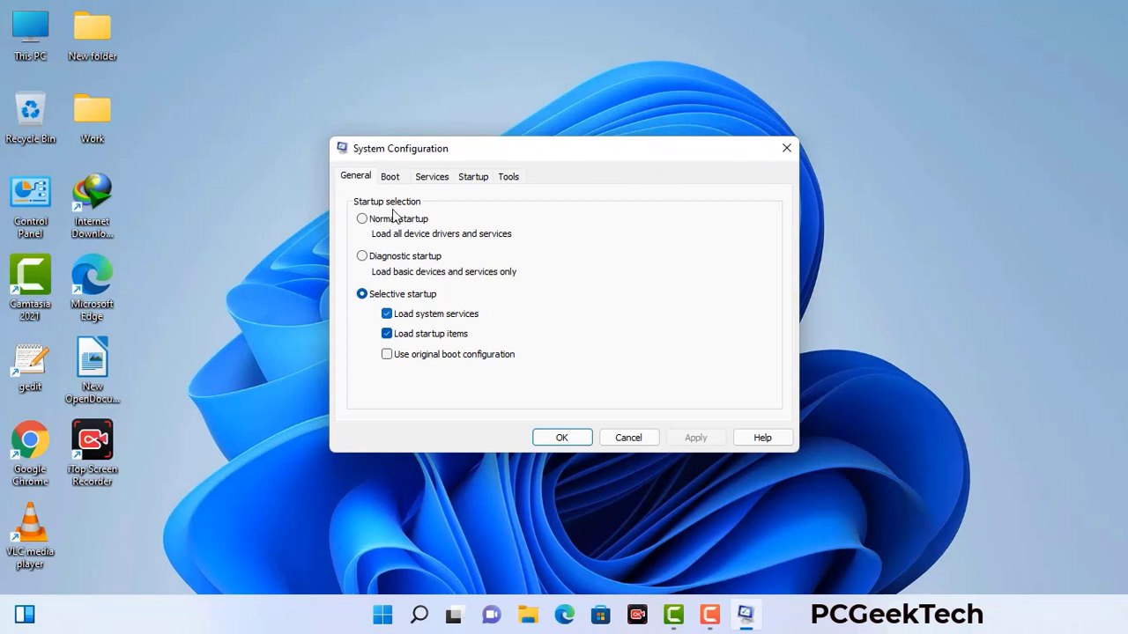
# Enable Safe boot with the Network option on the Boot tab, apply it, and restart.
pyautogui.click(393, 180)
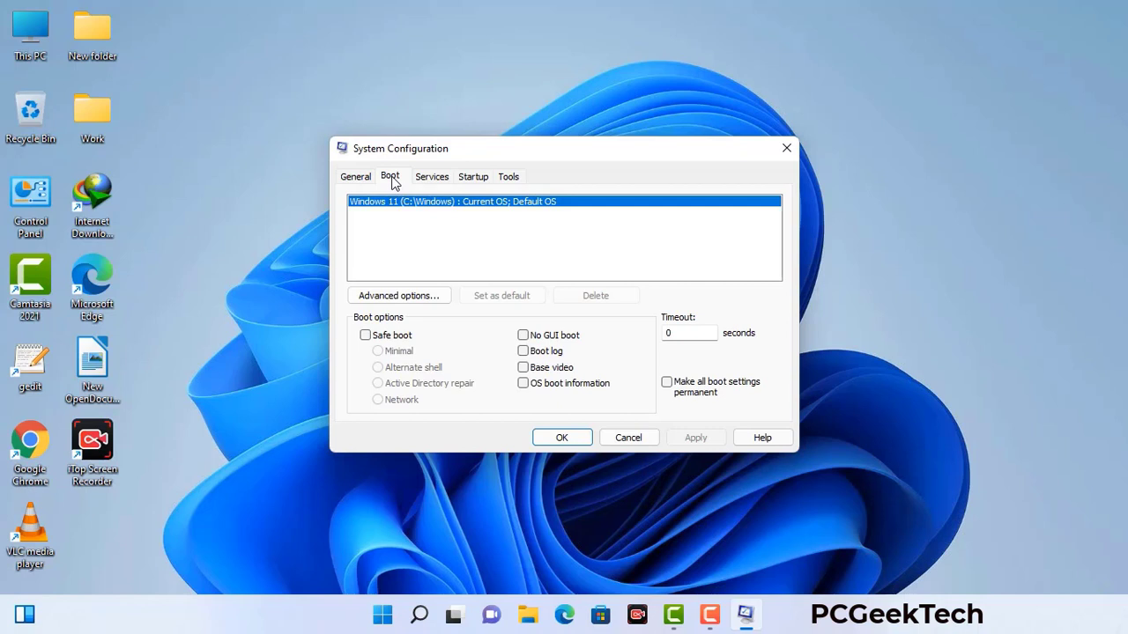
pyautogui.click(365, 336)
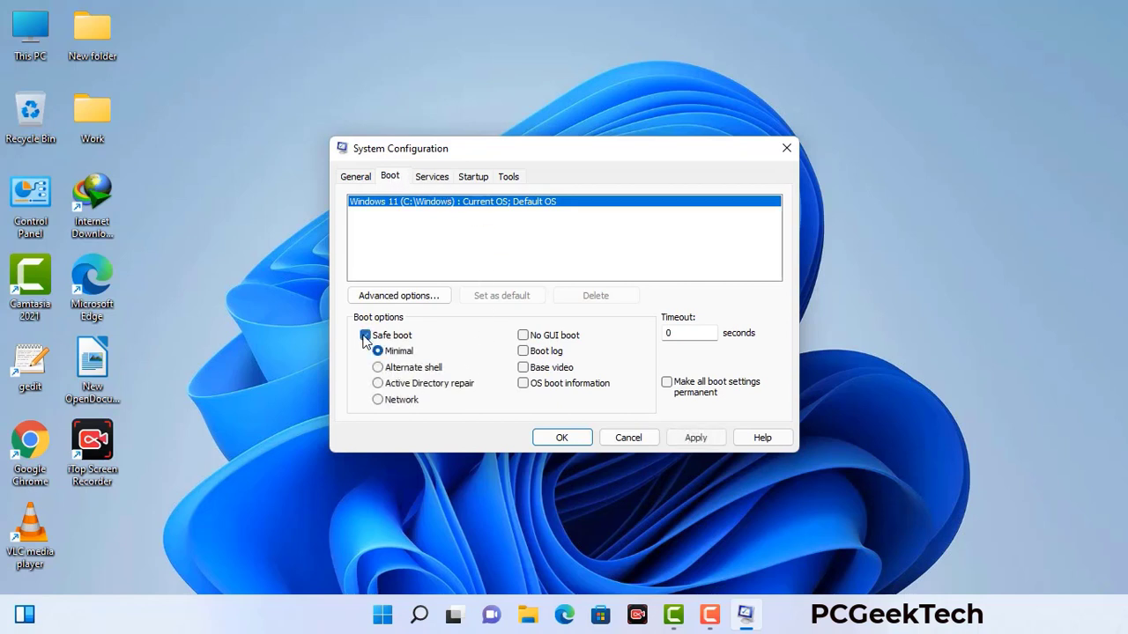
pyautogui.click(401, 402)
pyautogui.click(695, 441)
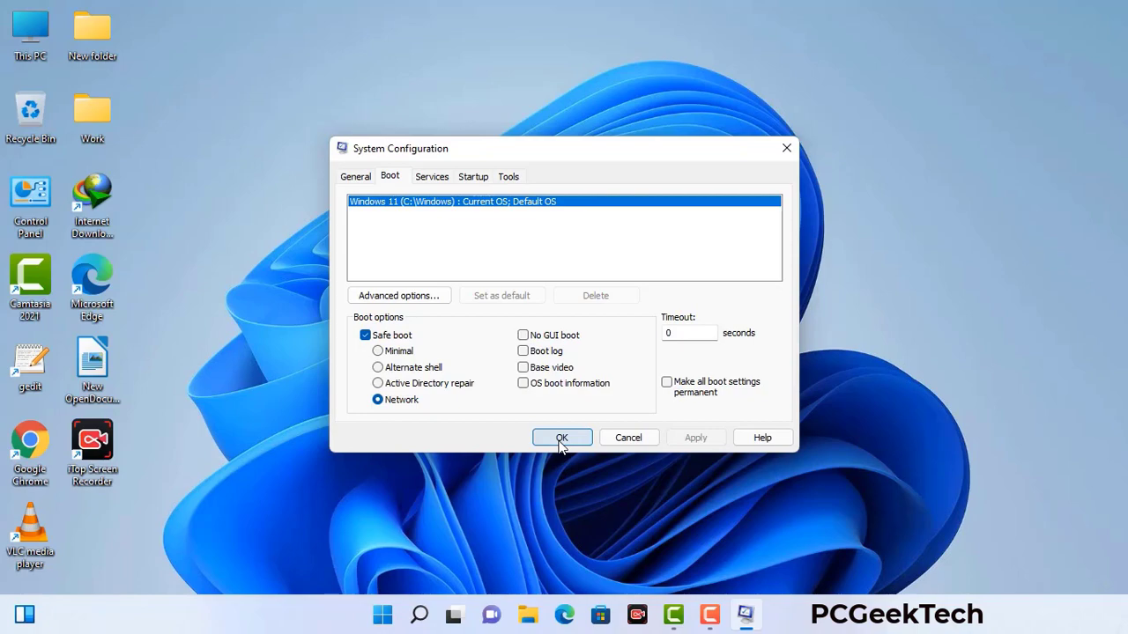
pyautogui.click(561, 439)
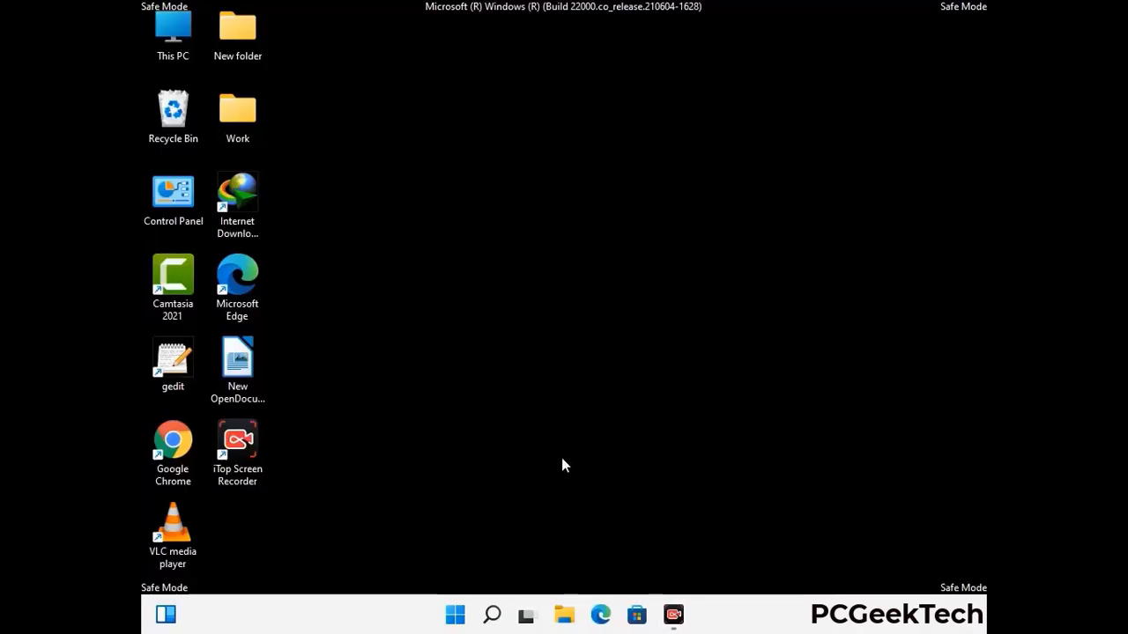
# Turn on 'Show hidden files, folders, and drives' in Control Panel's File Explorer Options.
pyautogui.doubleClick(174, 209)
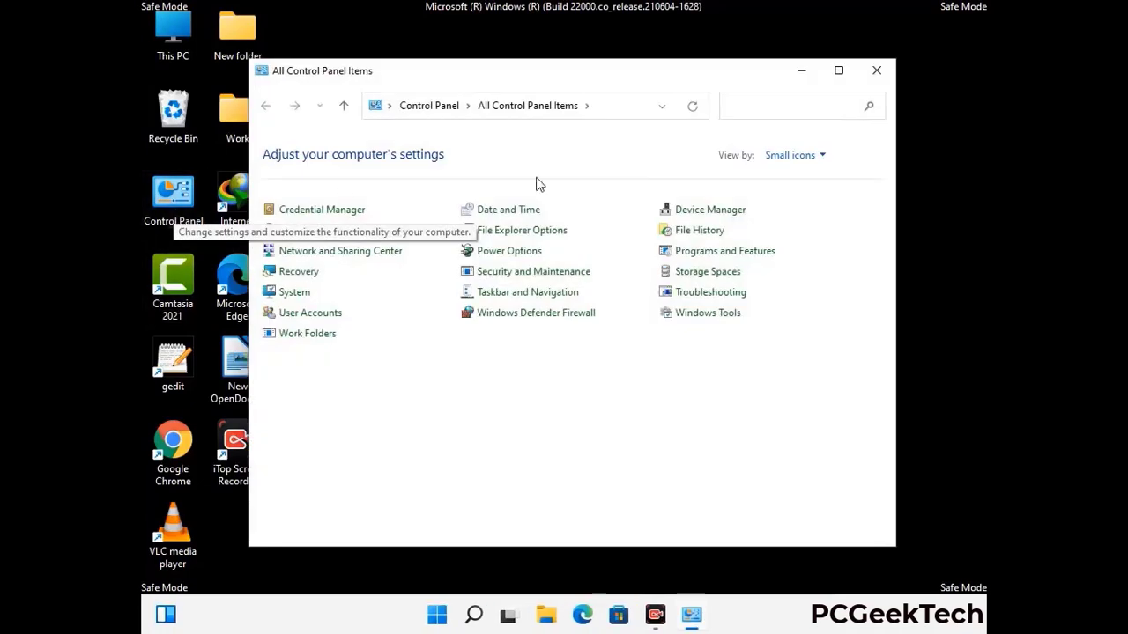
pyautogui.click(543, 234)
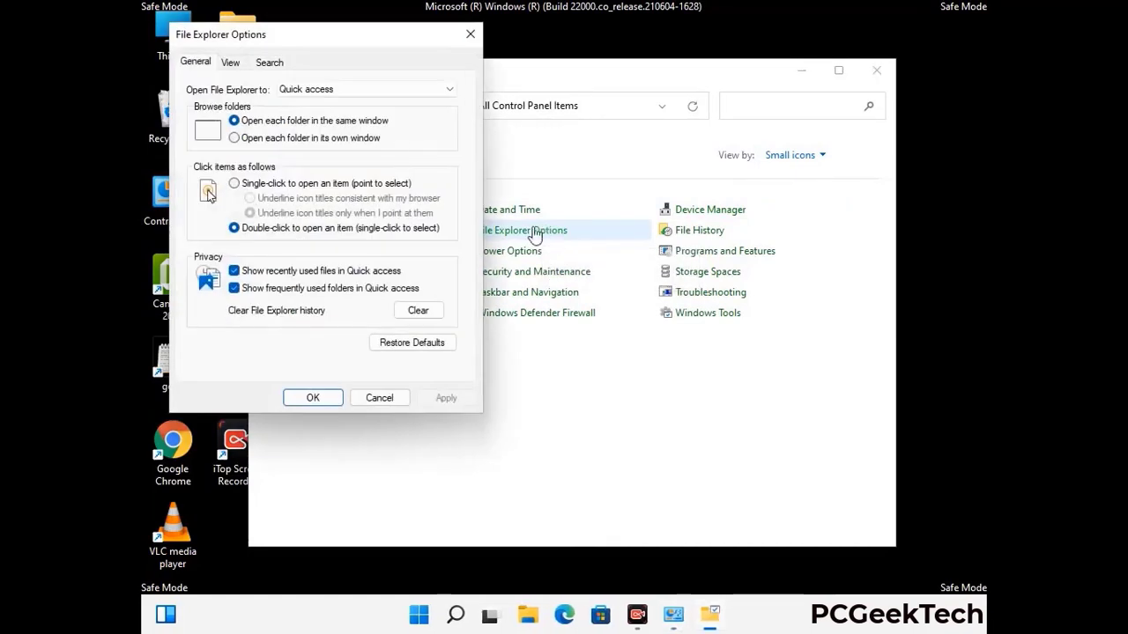
pyautogui.click(235, 64)
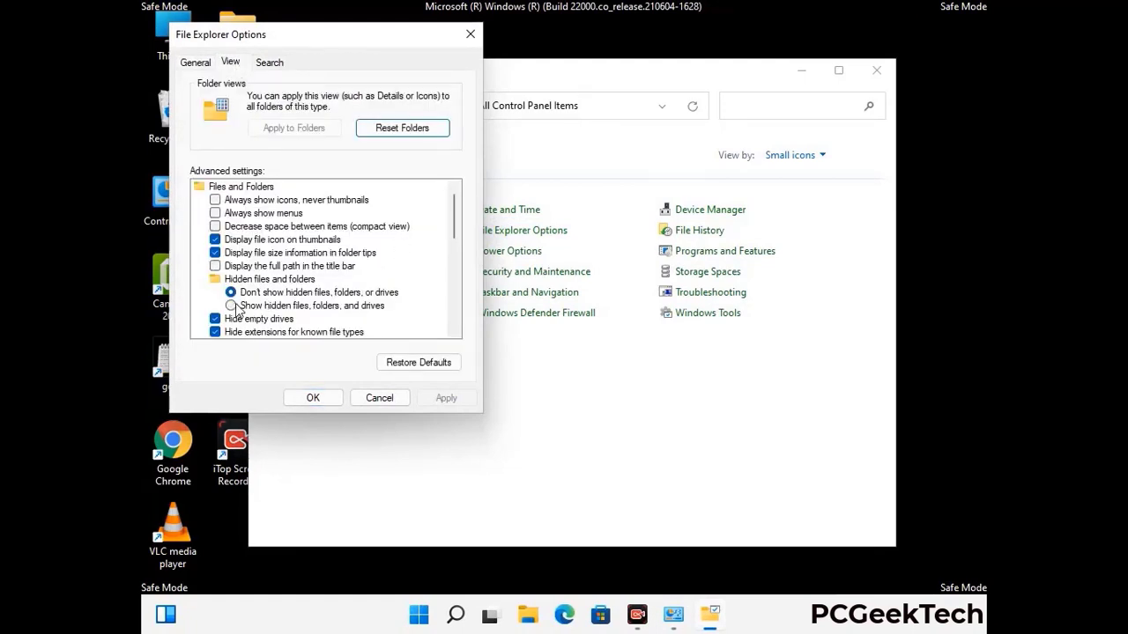
pyautogui.click(232, 305)
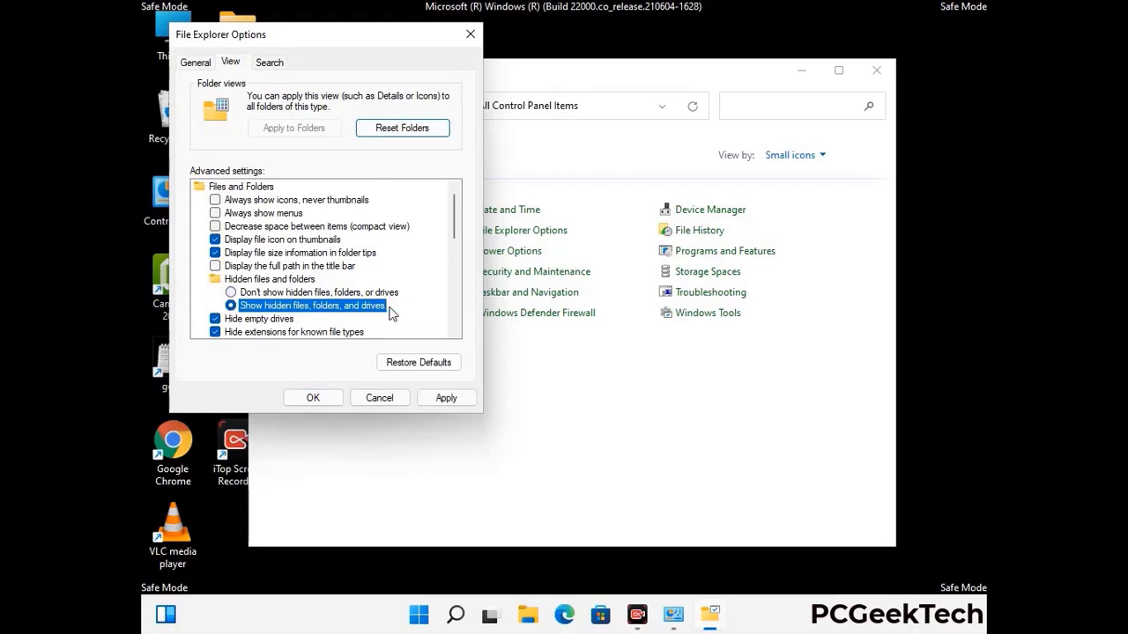
pyautogui.click(443, 398)
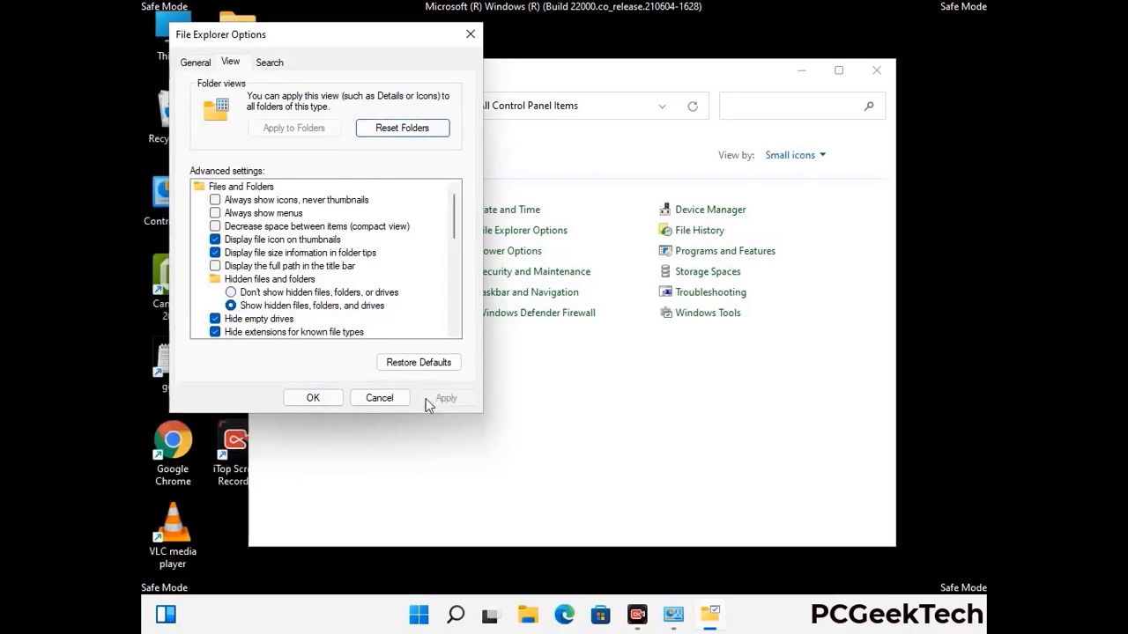
pyautogui.click(296, 400)
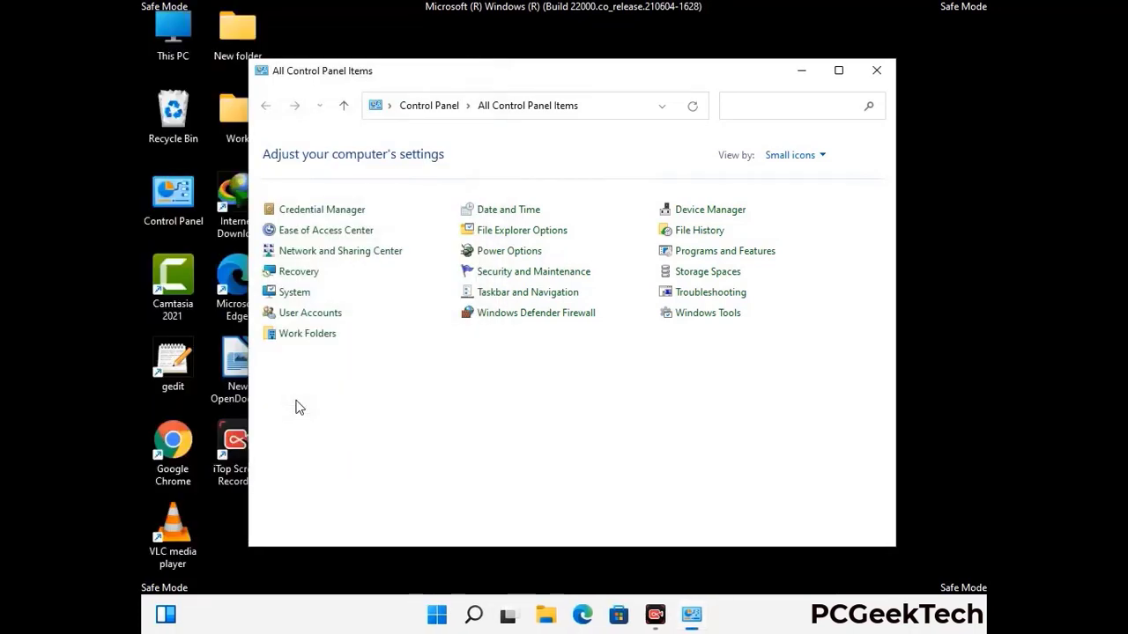
# Close Control Panel and open the Windows folder on Local Disk (C:).
pyautogui.click(877, 71)
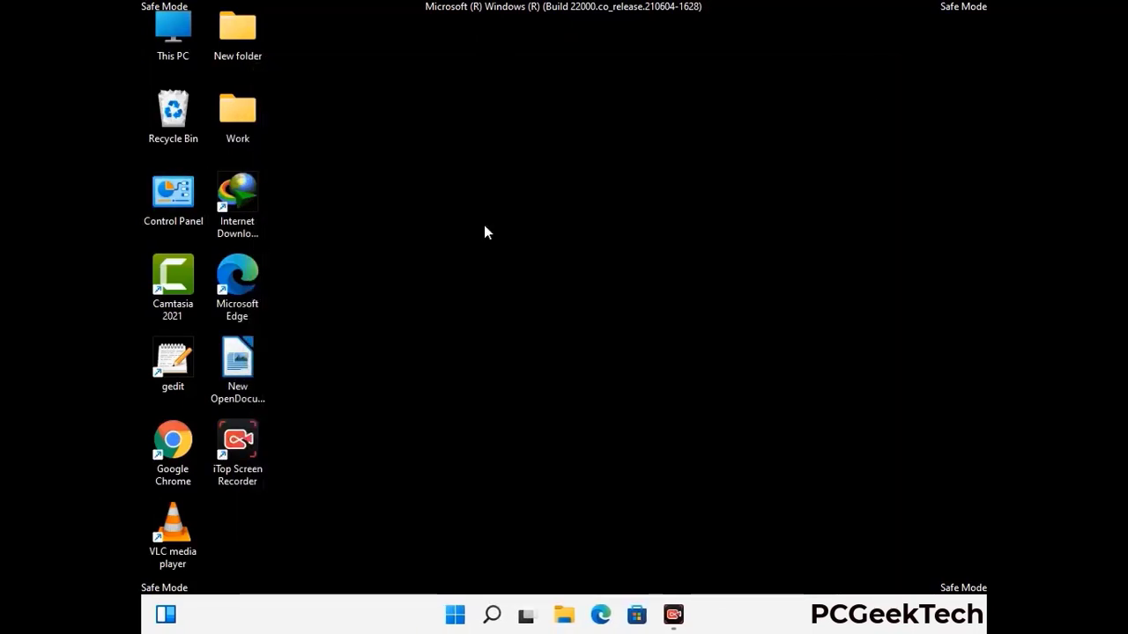
pyautogui.doubleClick(167, 55)
pyautogui.doubleClick(493, 385)
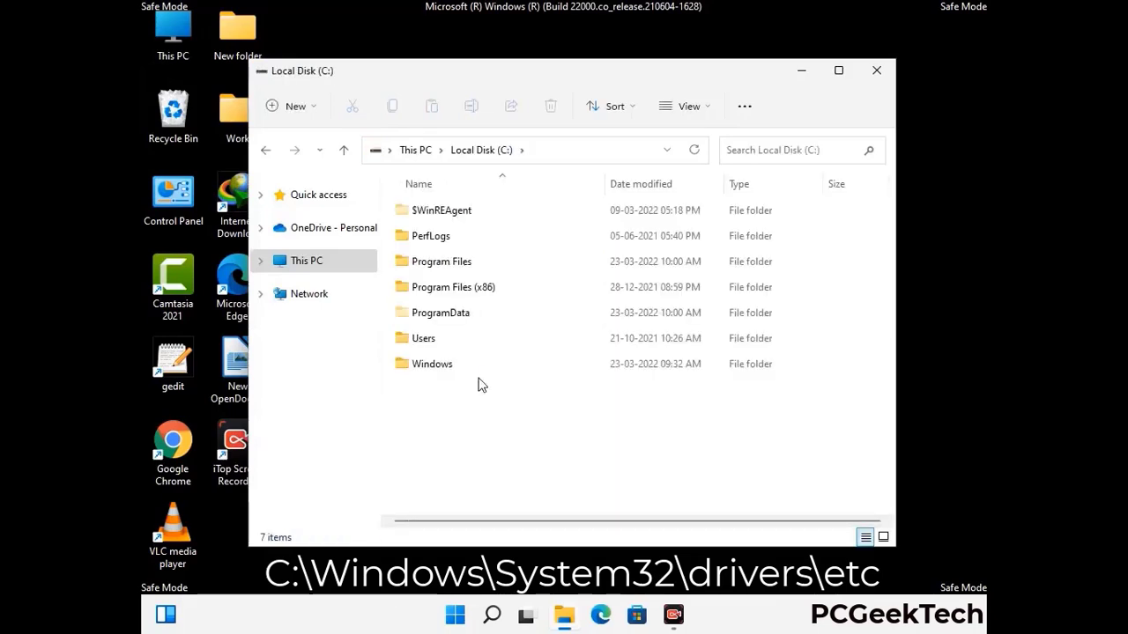
pyautogui.click(423, 371)
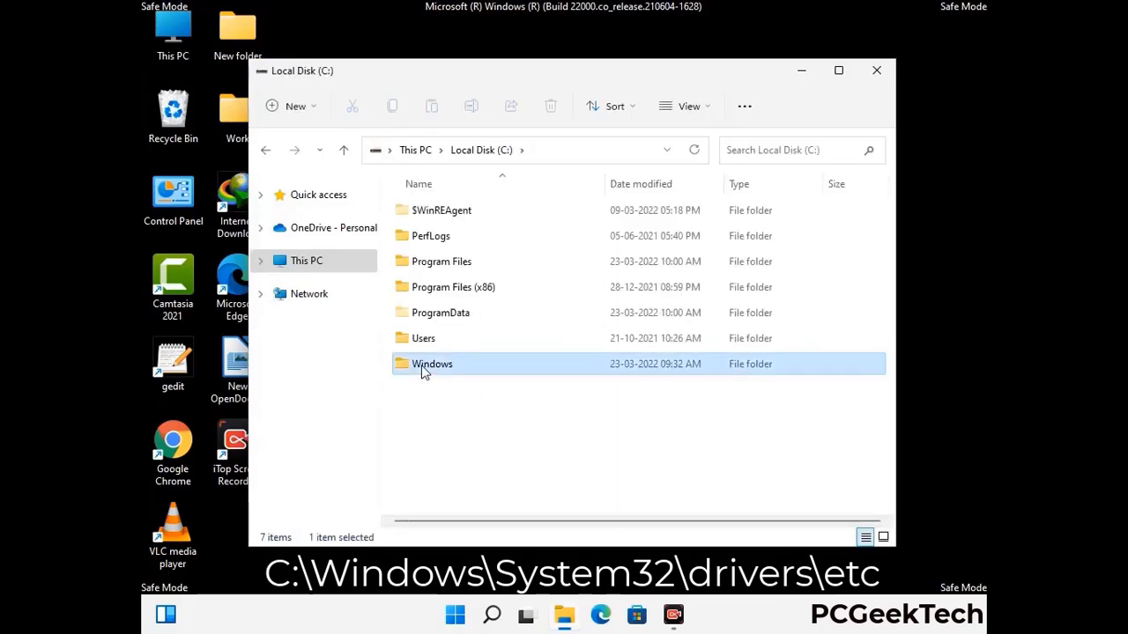
pyautogui.doubleClick(423, 371)
# Go through System32 and drivers into the etc folder and select the hosts file.
pyautogui.scroll(-6, 564, 378)
pyautogui.scroll(-12, 556, 381)
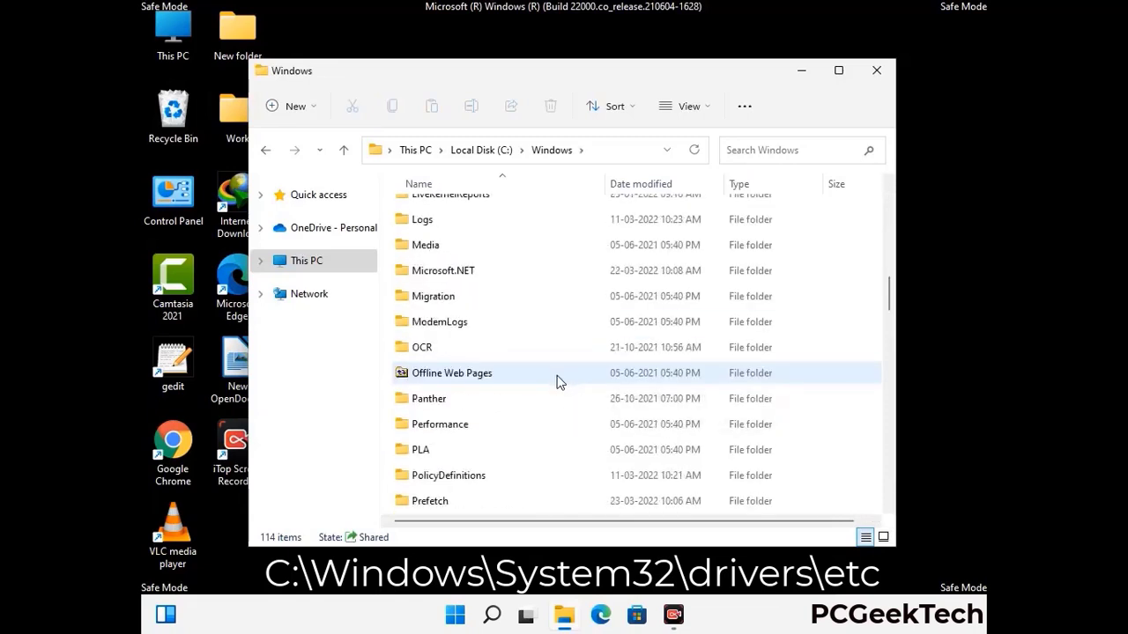
pyautogui.scroll(-2, 531, 377)
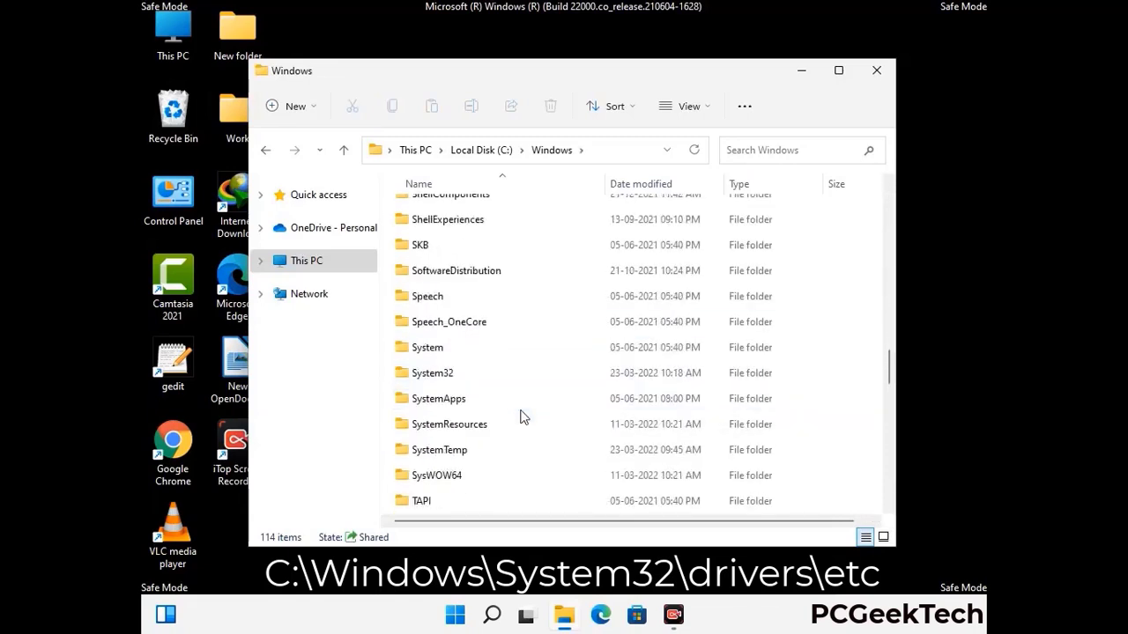
pyautogui.doubleClick(428, 373)
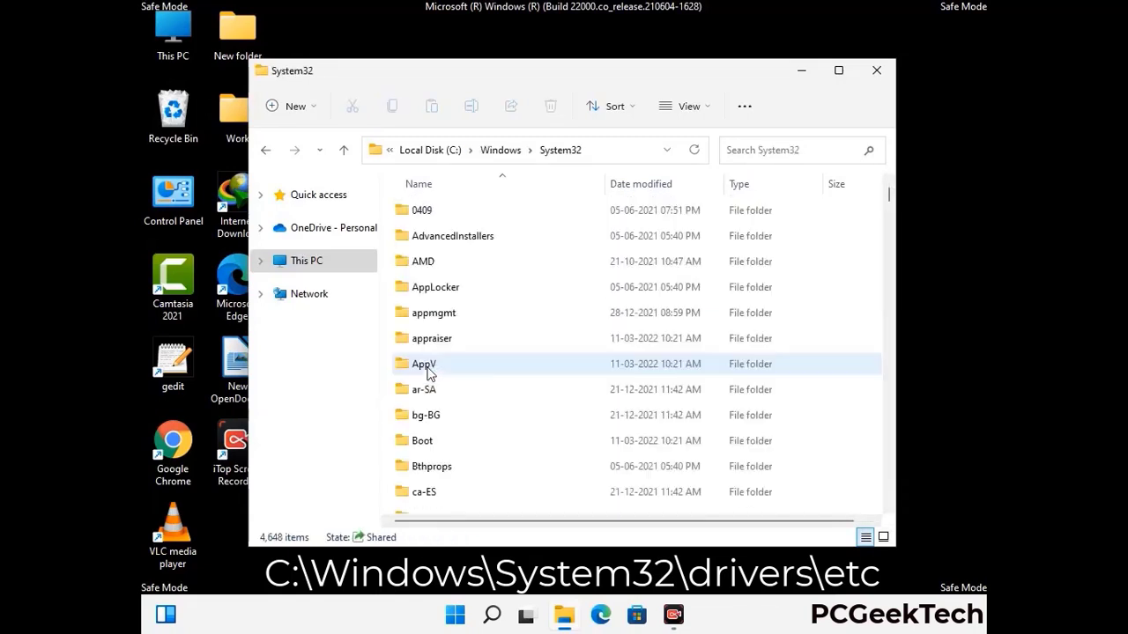
pyautogui.scroll(-5, 485, 384)
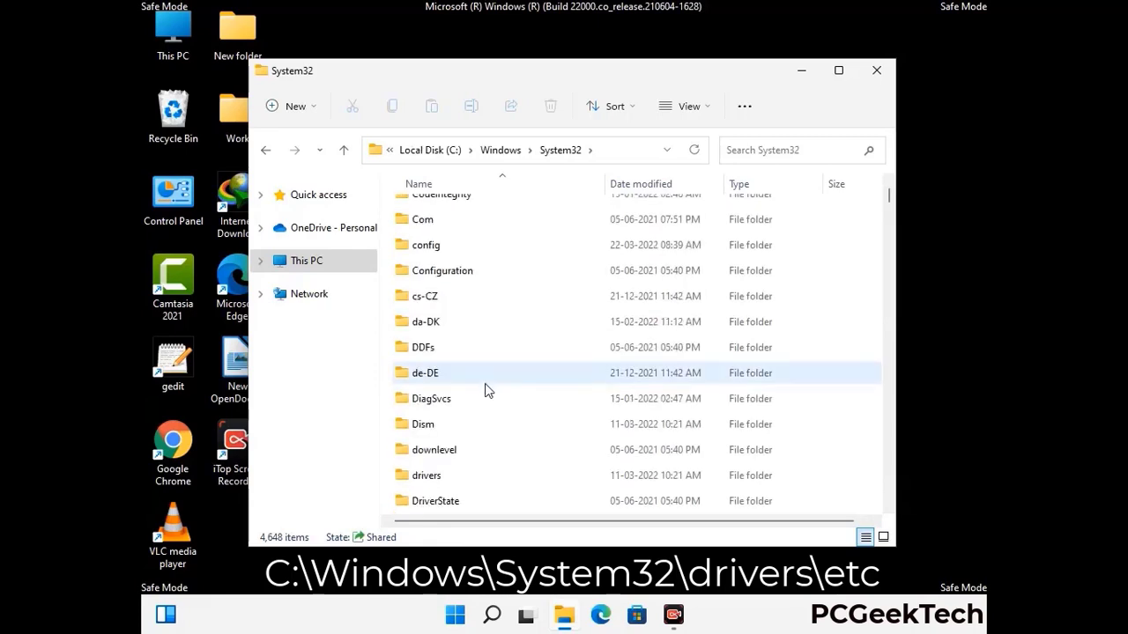
pyautogui.doubleClick(438, 480)
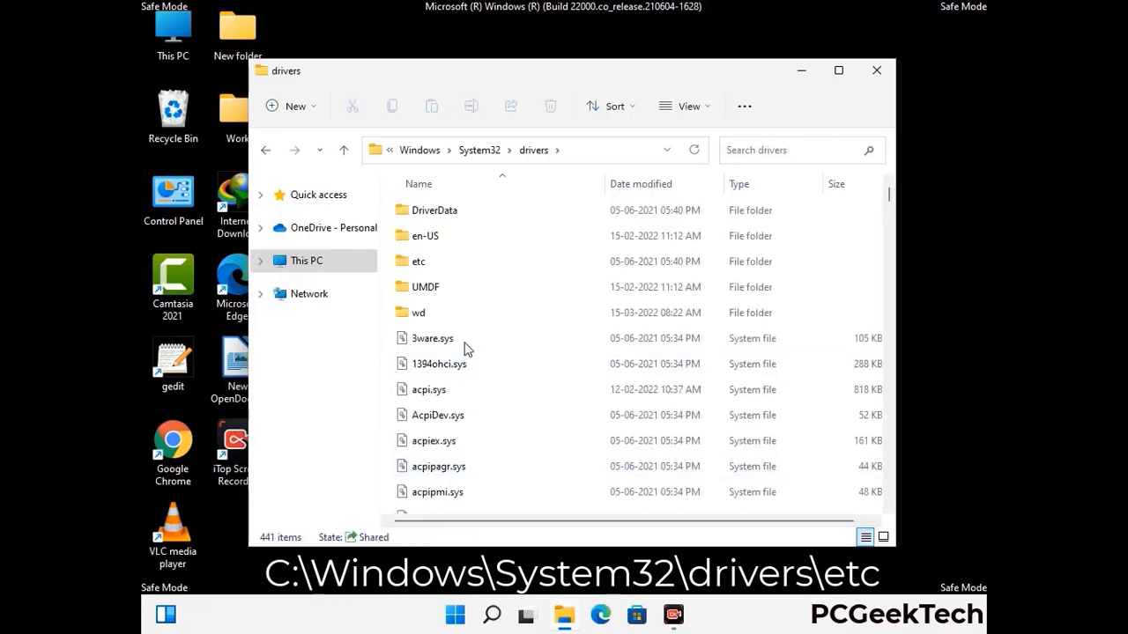
pyautogui.doubleClick(420, 261)
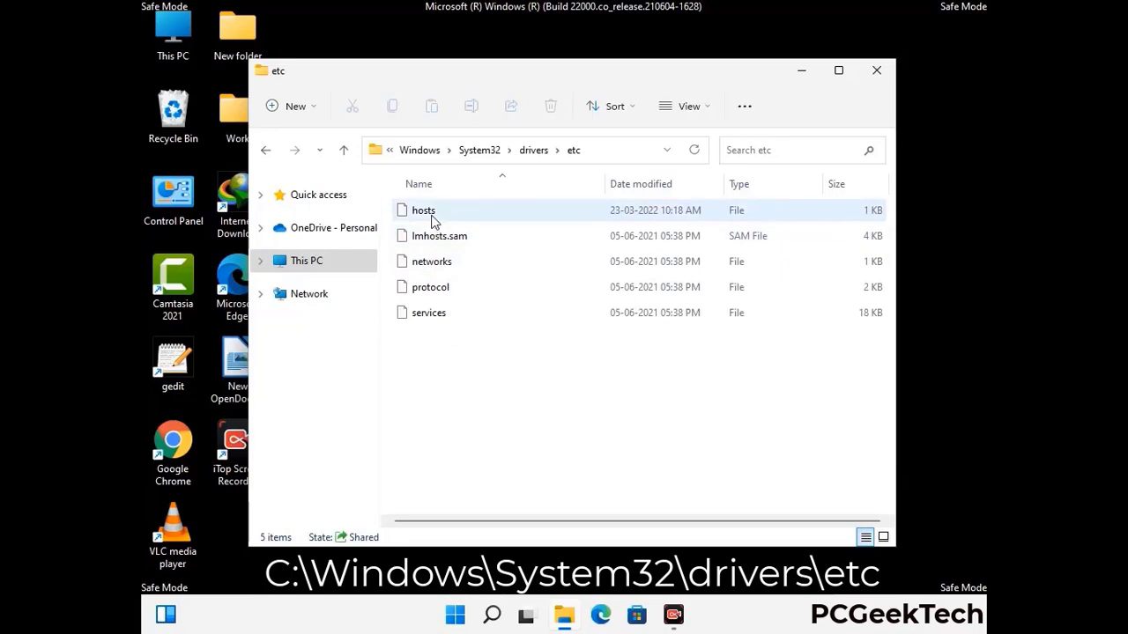
pyautogui.click(432, 220)
# Open the hosts file in Notepad.
pyautogui.doubleClick(433, 221)
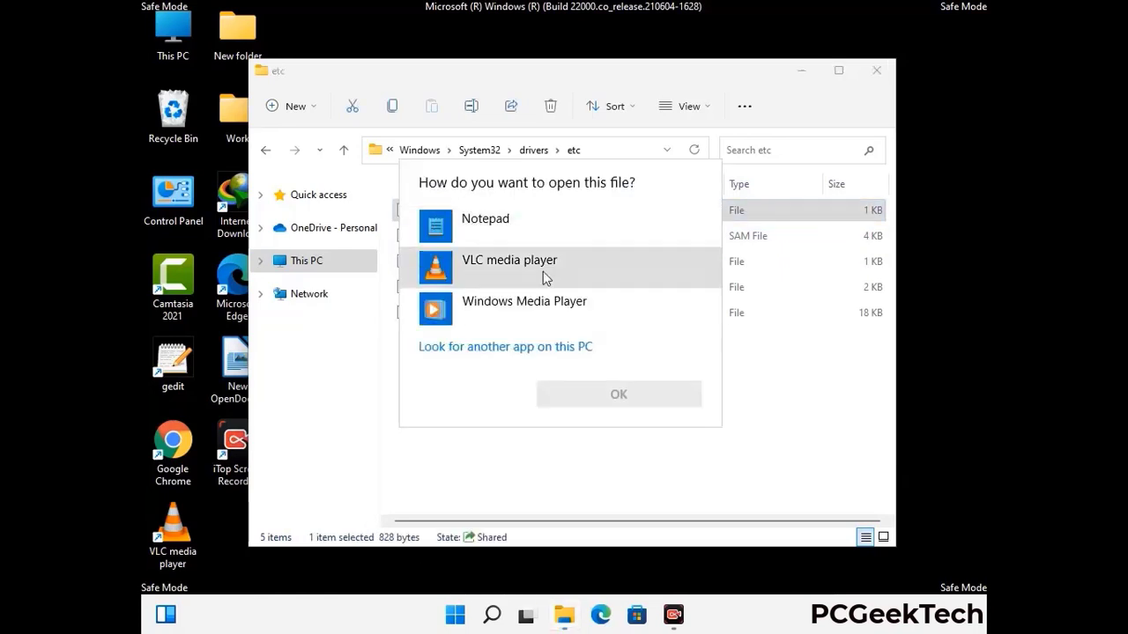
pyautogui.click(500, 225)
pyautogui.click(619, 395)
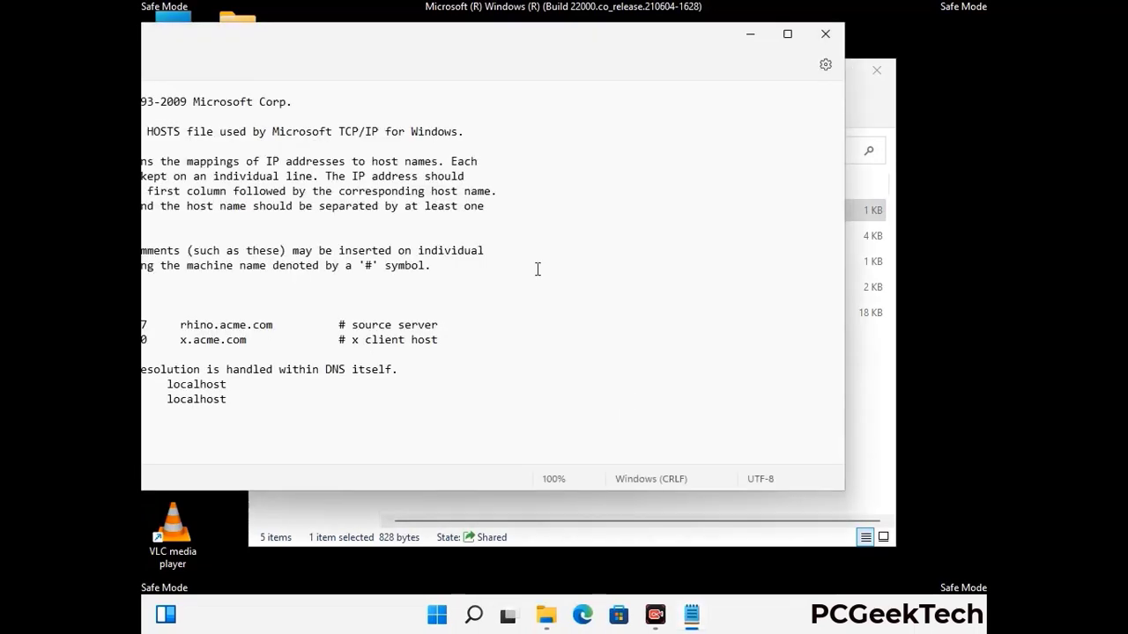
pyautogui.moveTo(427, 41); pyautogui.dragTo(598, 51)
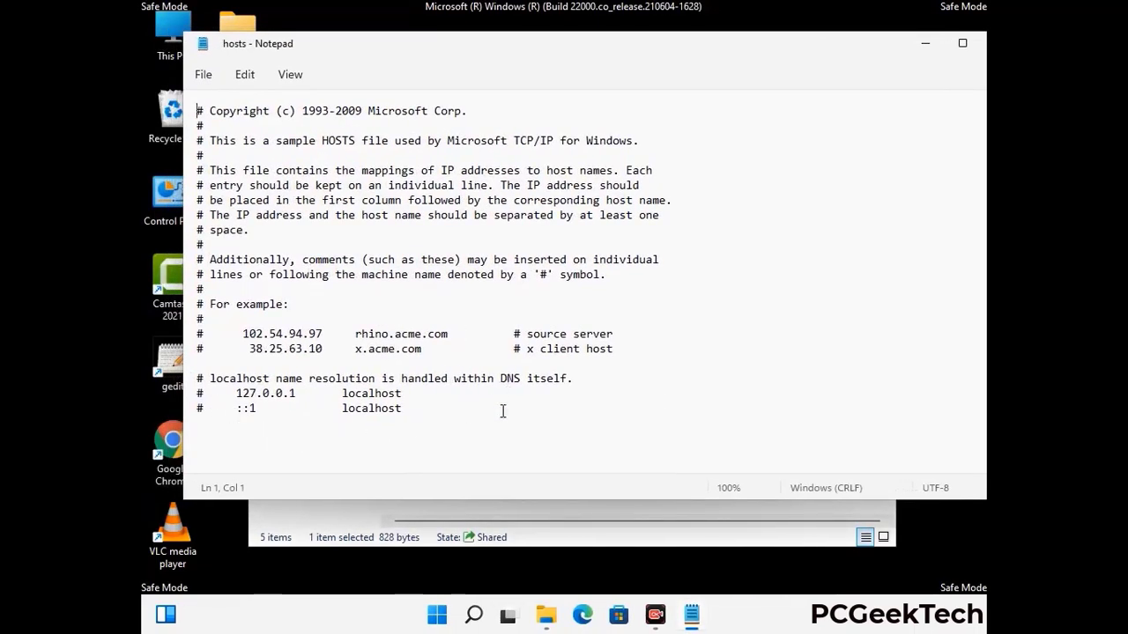
# Add blank lines after the last localhost line and save the hosts file.
pyautogui.click(422, 412)
pyautogui.press('Return')
pyautogui.press('Return')
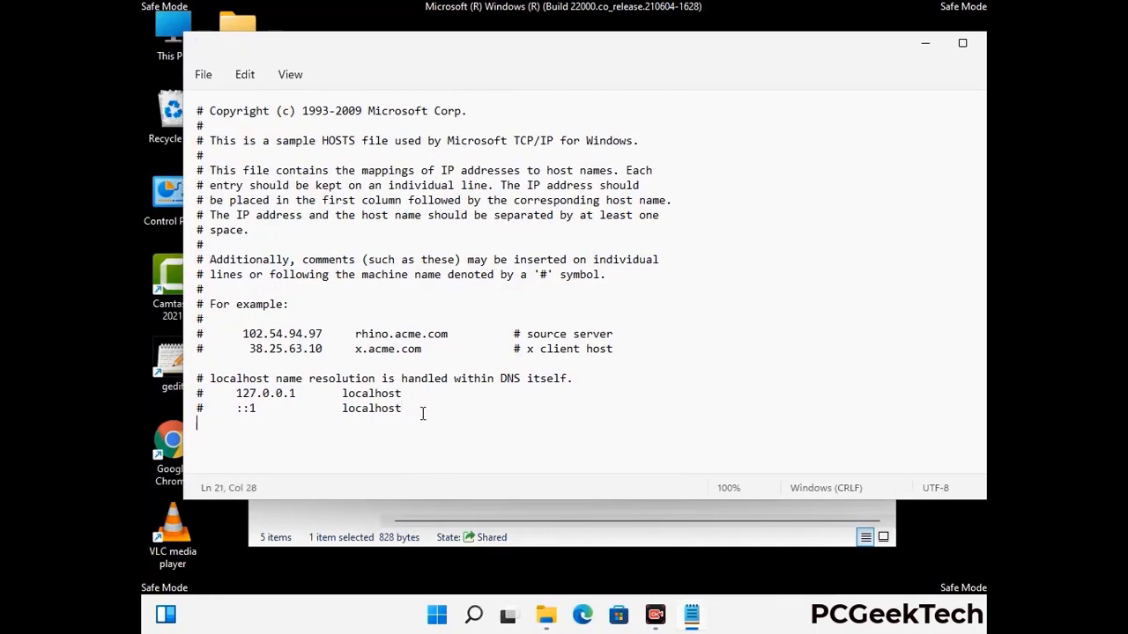
pyautogui.scroll(-1, 431, 255)
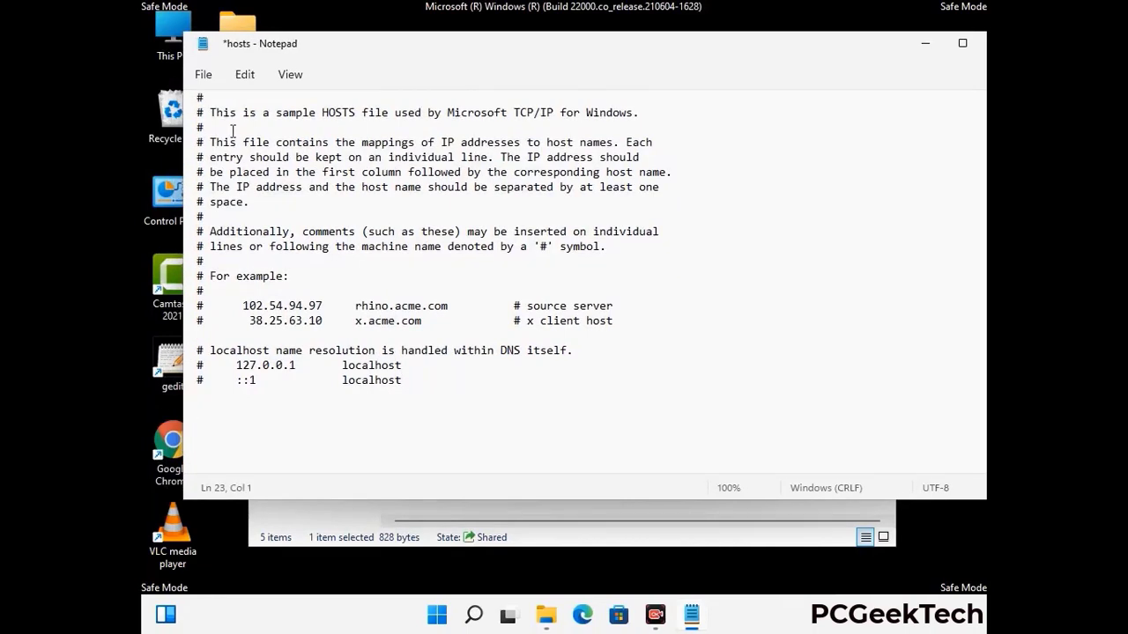
pyautogui.click(204, 76)
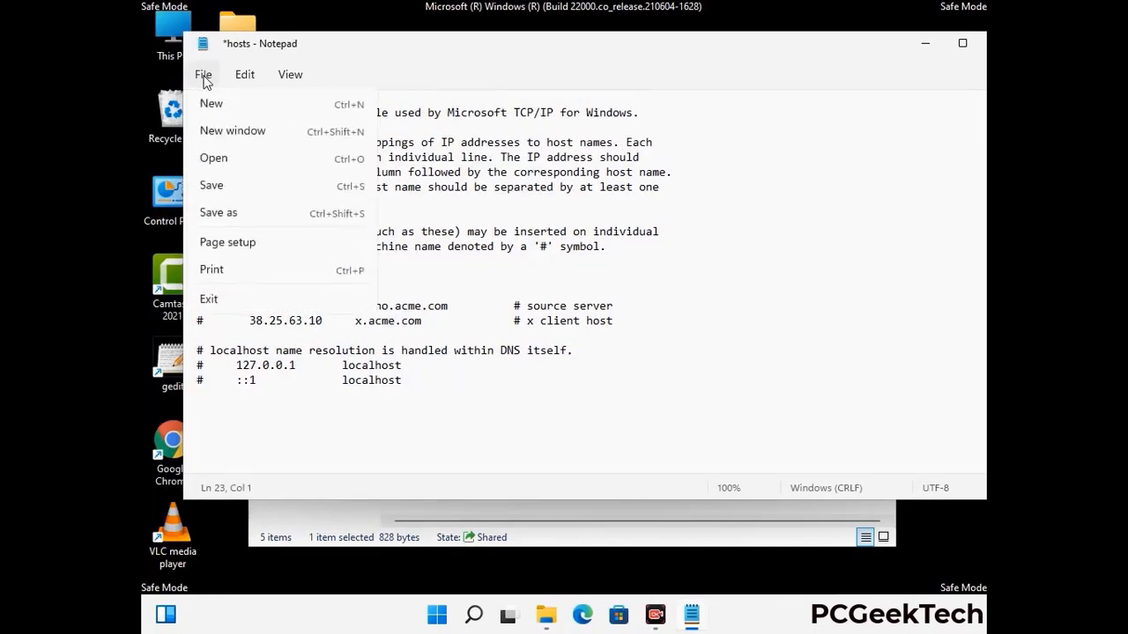
pyautogui.click(212, 186)
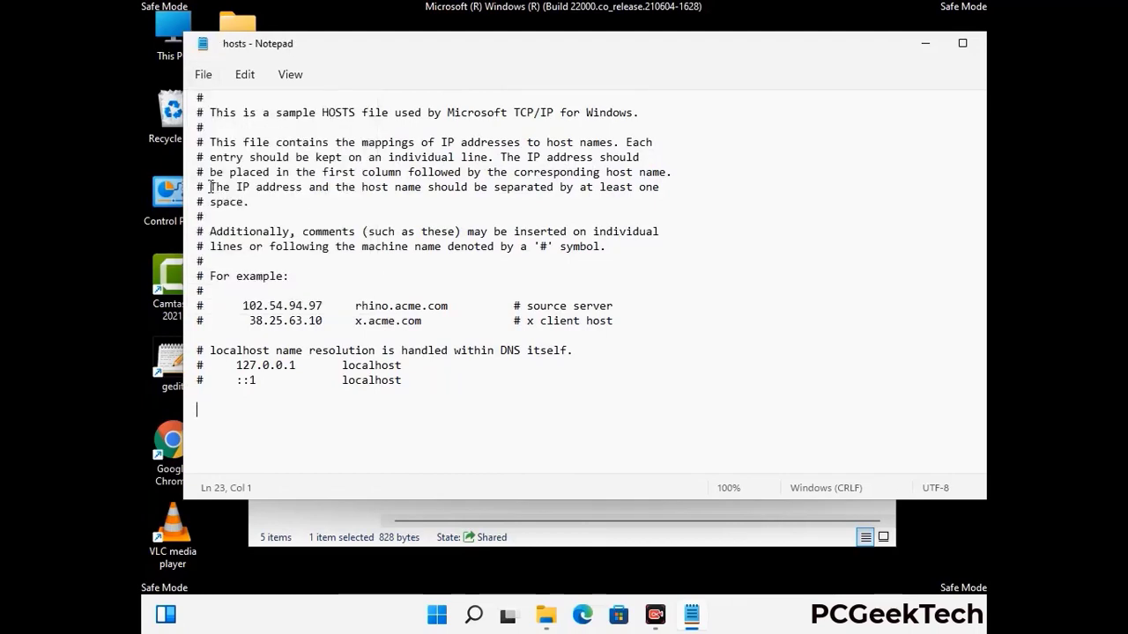
# Close Notepad and the etc folder window.
pyautogui.moveTo(835, 52); pyautogui.dragTo(704, 51)
pyautogui.click(871, 48)
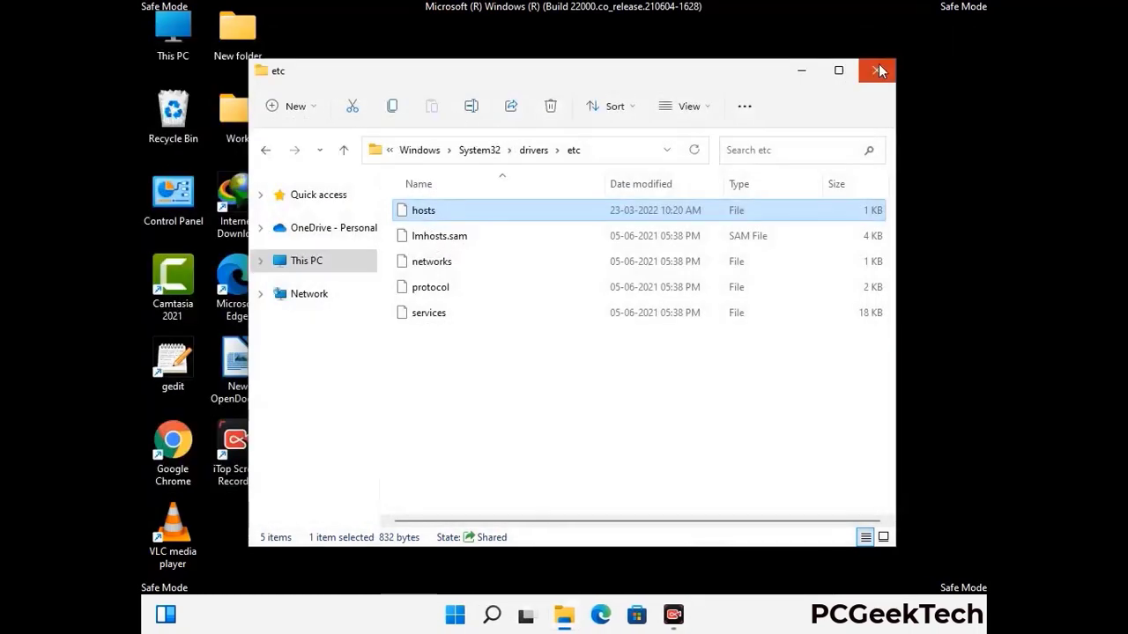
pyautogui.click(879, 65)
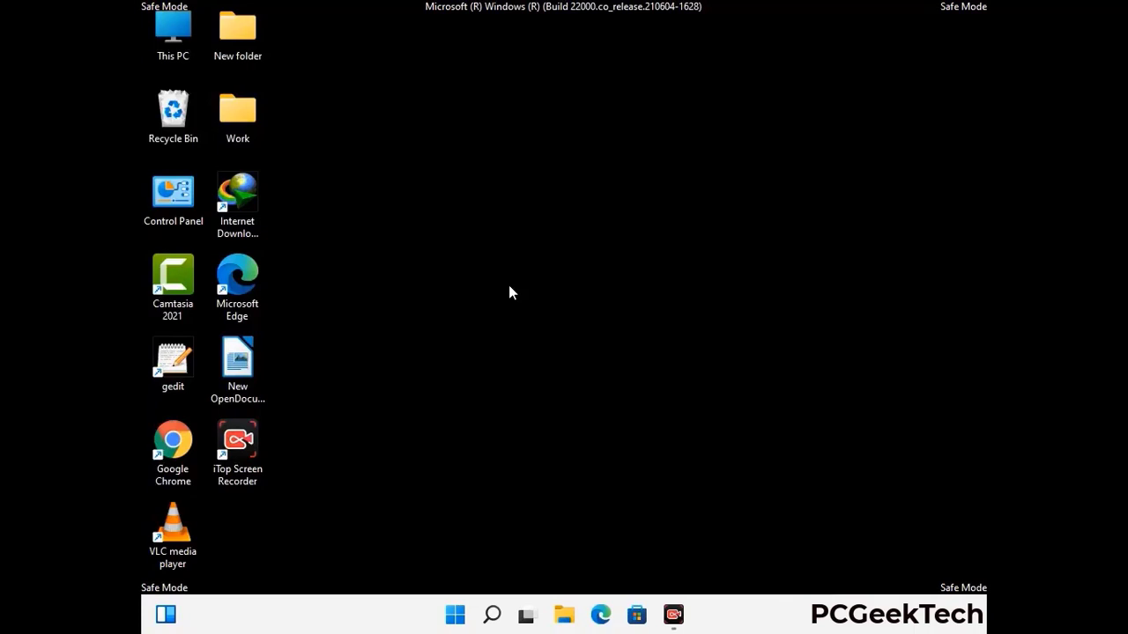
# Run %appdata% from the Run dialog to open the Roaming folder.
pyautogui.press('super+r')
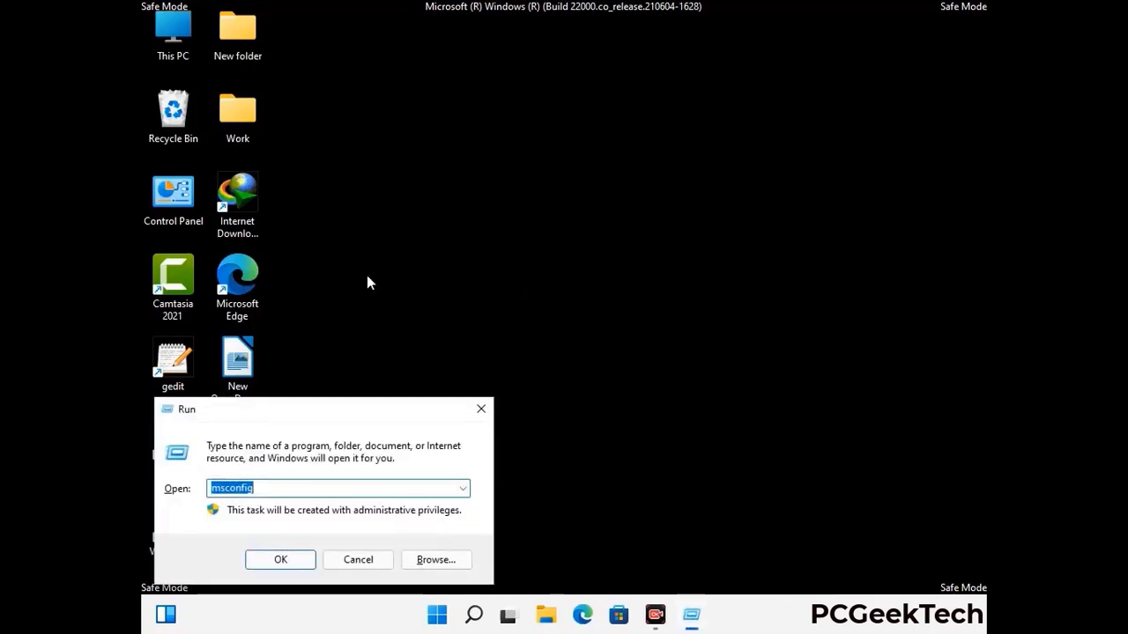
pyautogui.moveTo(323, 408); pyautogui.dragTo(525, 176)
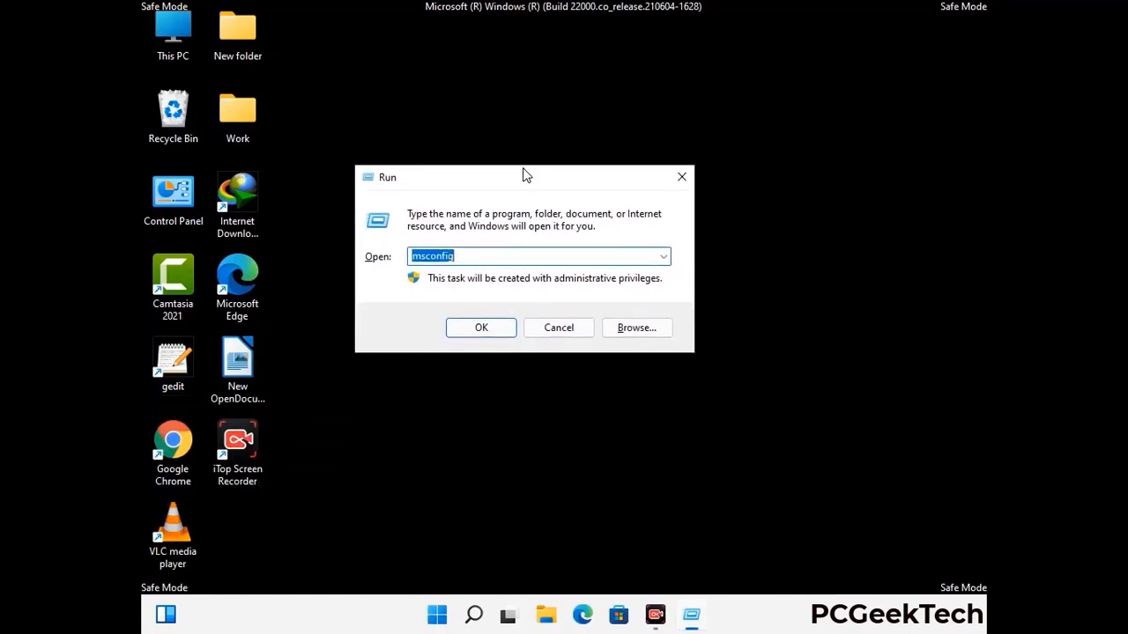
pyautogui.write('%')
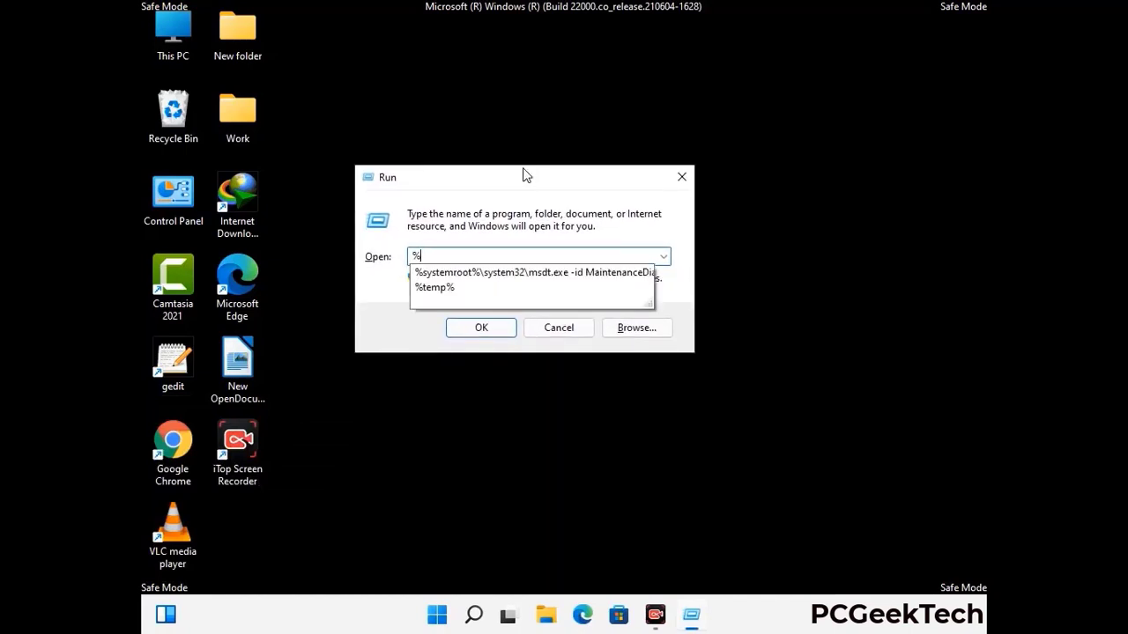
pyautogui.write('ap')
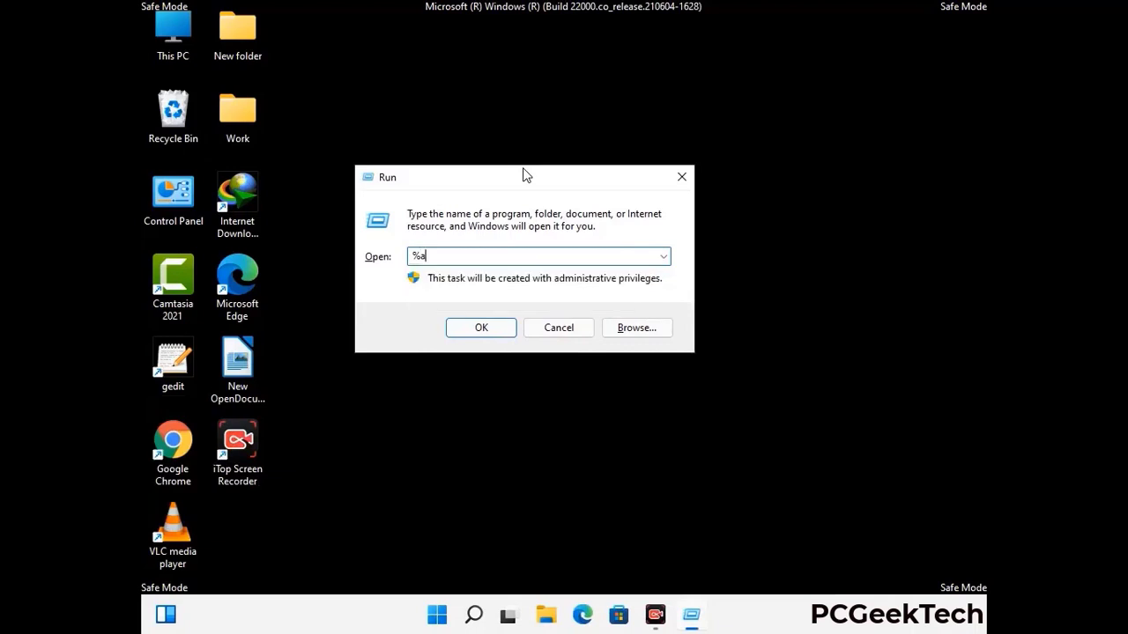
pyautogui.write('pdata%')
pyautogui.press('Return')
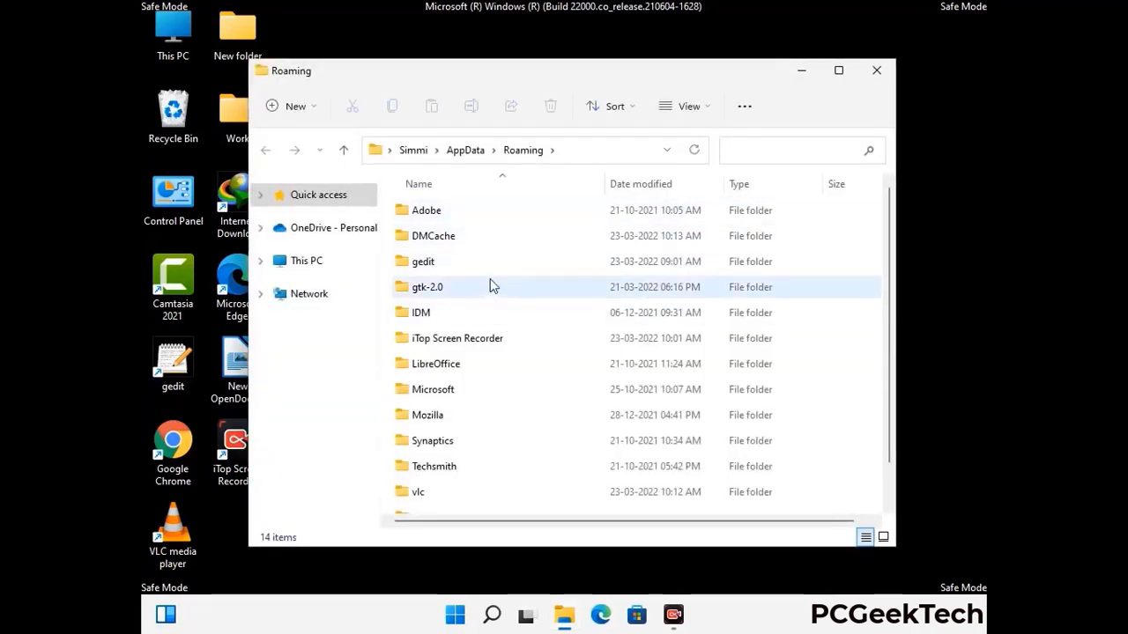
# Delete the Zoom folder from Roaming and close the window.
pyautogui.scroll(-1, 528, 313)
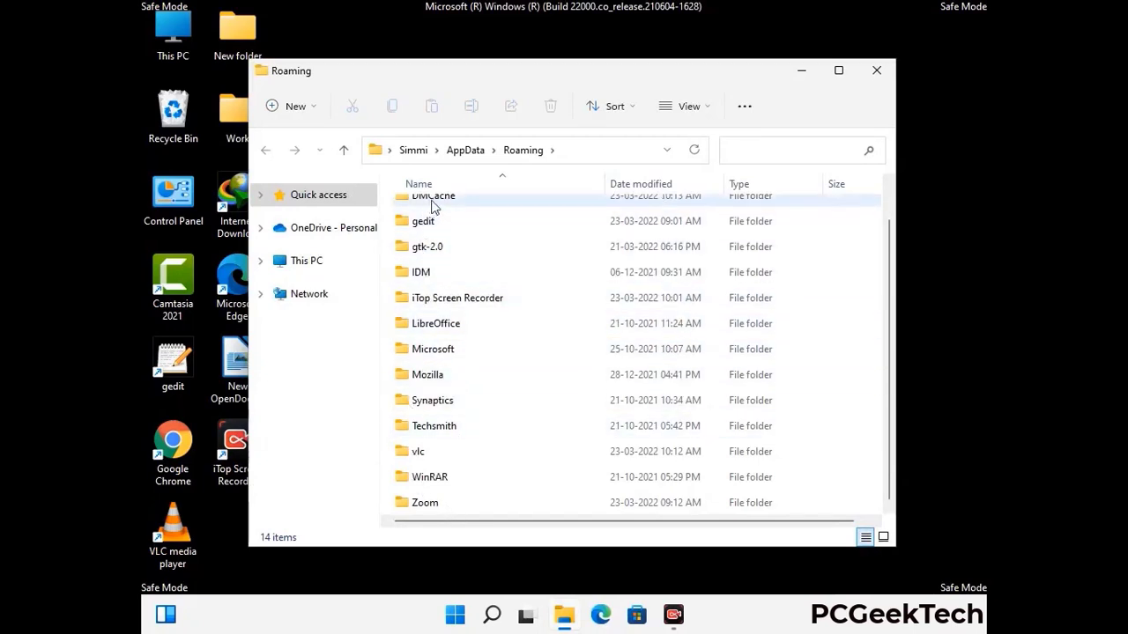
pyautogui.scroll(1, 466, 312)
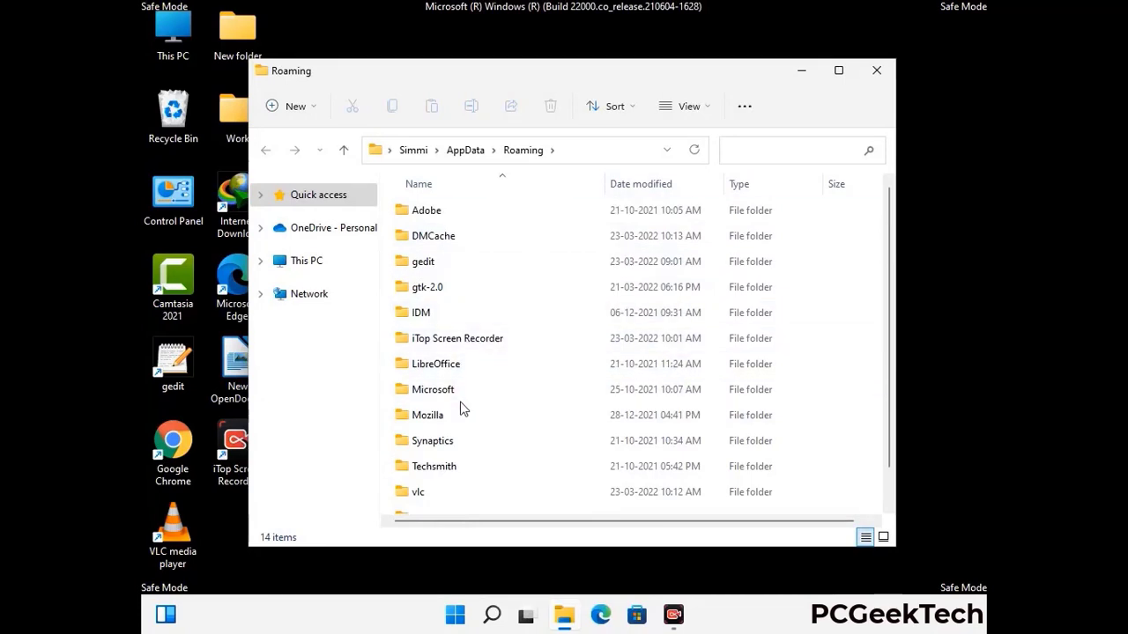
pyautogui.scroll(-1, 456, 445)
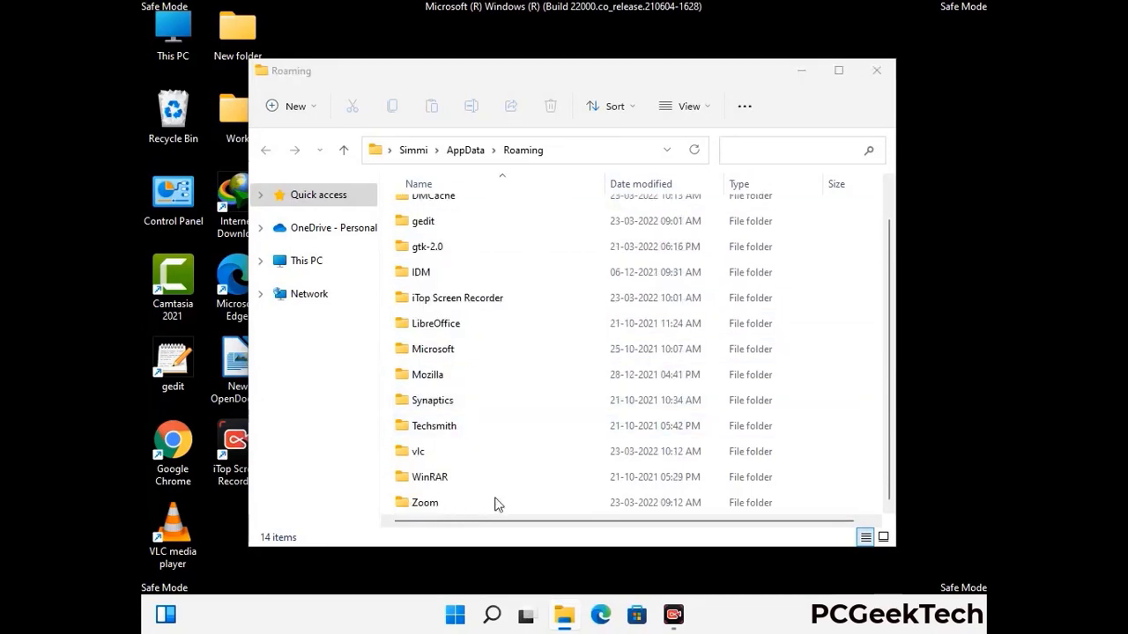
pyautogui.click(631, 500)
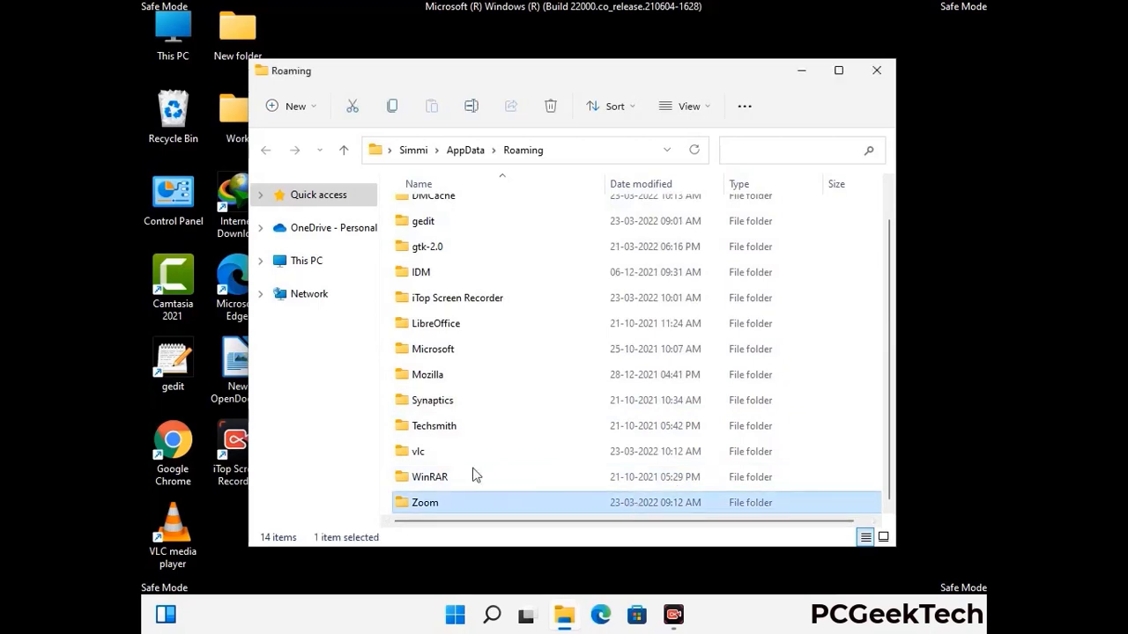
pyautogui.click(559, 113)
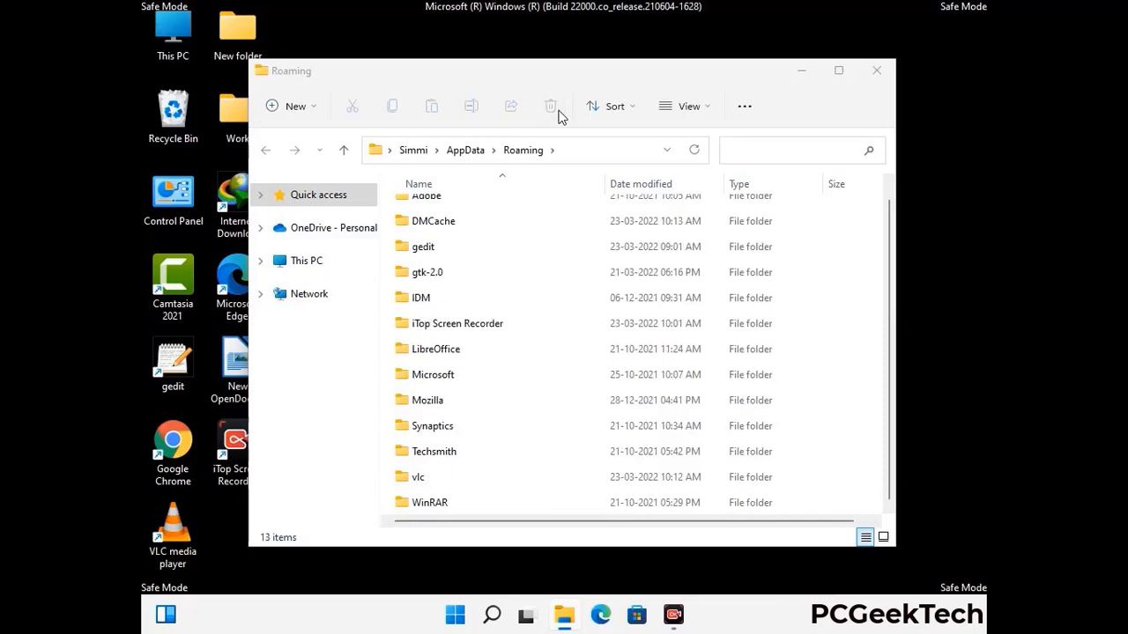
pyautogui.click(874, 75)
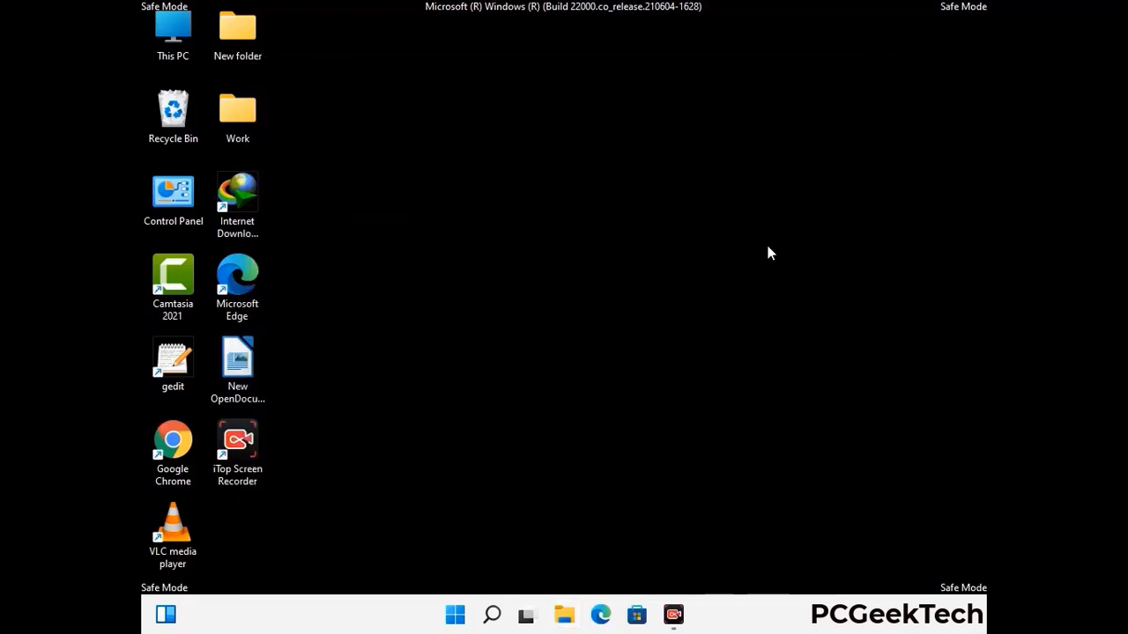
# Run %LocalAppData% to open the Local AppData folder.
pyautogui.press('super+r')
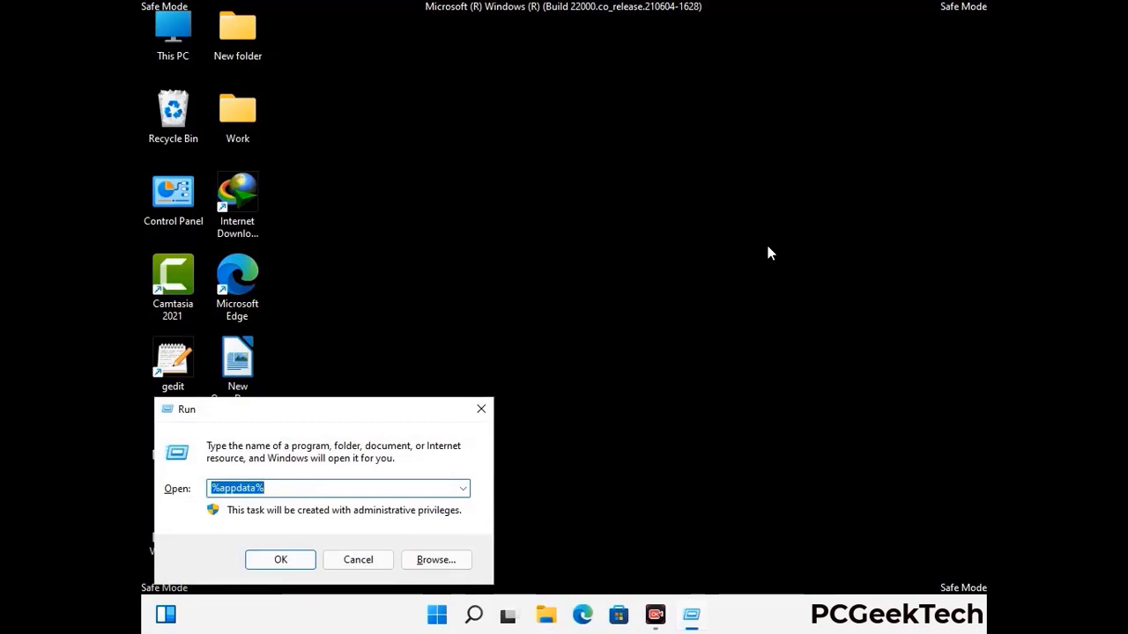
pyautogui.moveTo(353, 419); pyautogui.dragTo(591, 223)
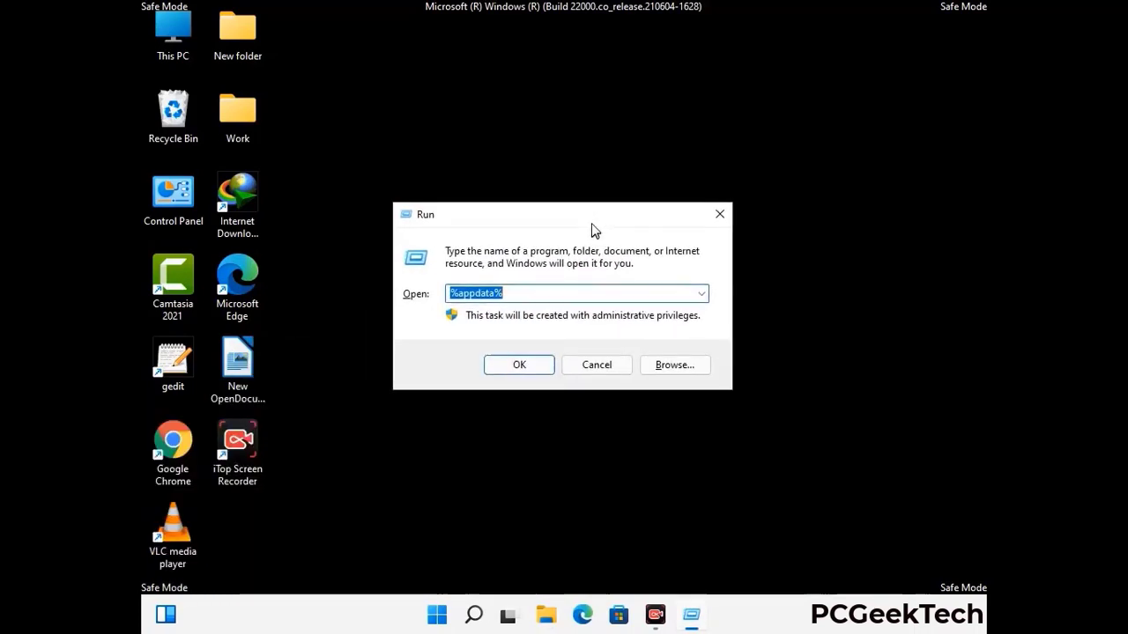
pyautogui.write('%Local')
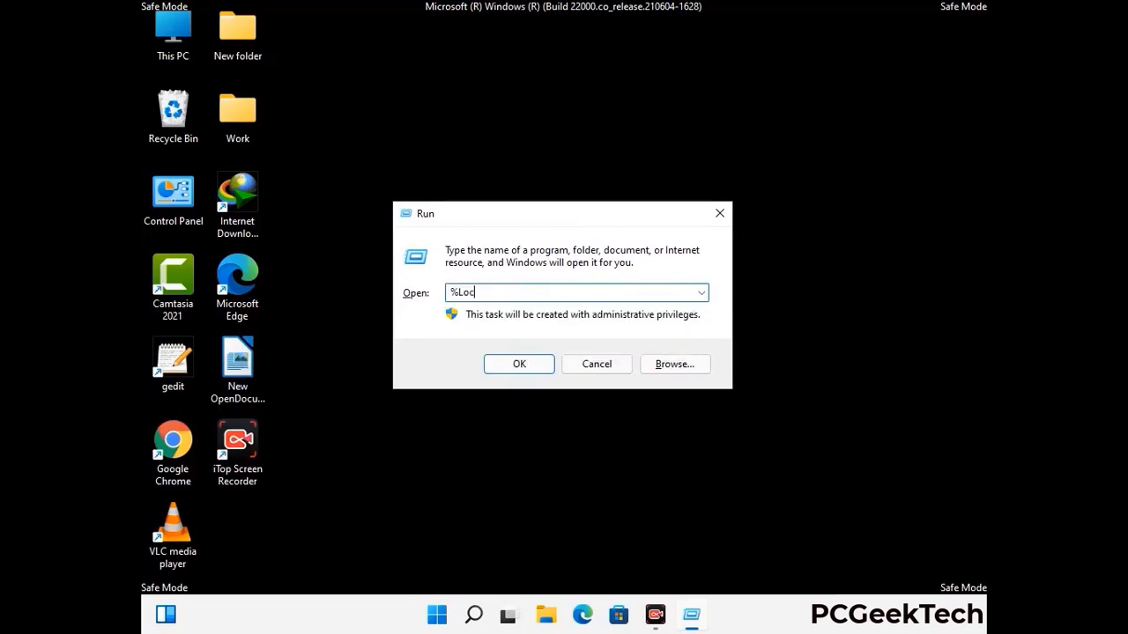
pyautogui.write('AppData%')
pyautogui.press('Return')
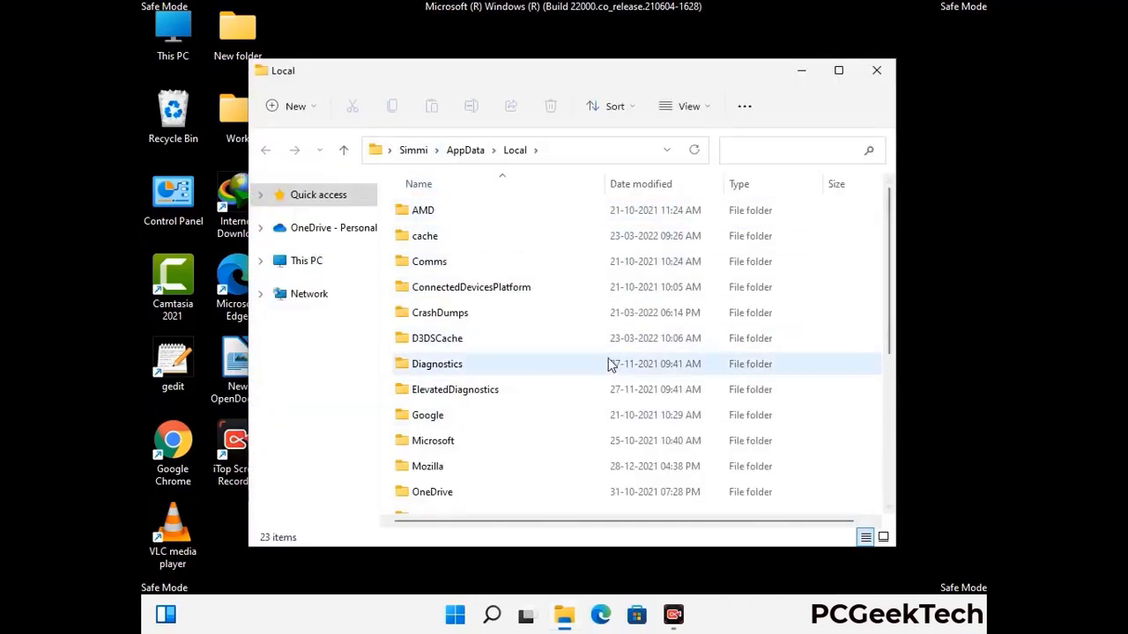
# Delete the Mozilla folder from Local and close the window.
pyautogui.scroll(-2, 473, 370)
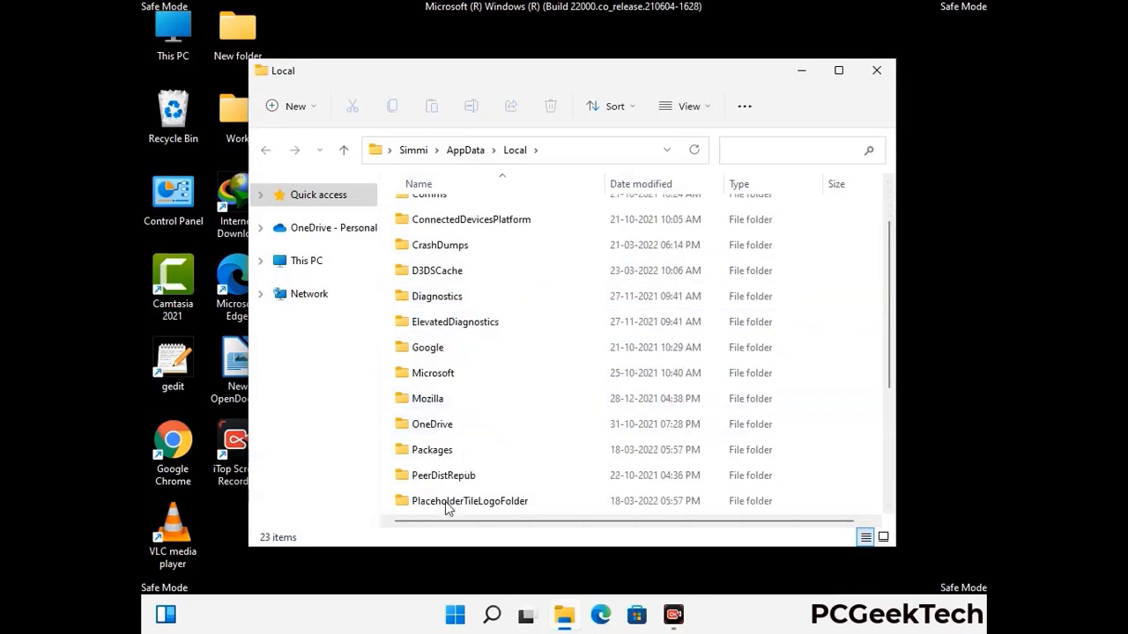
pyautogui.click(441, 402)
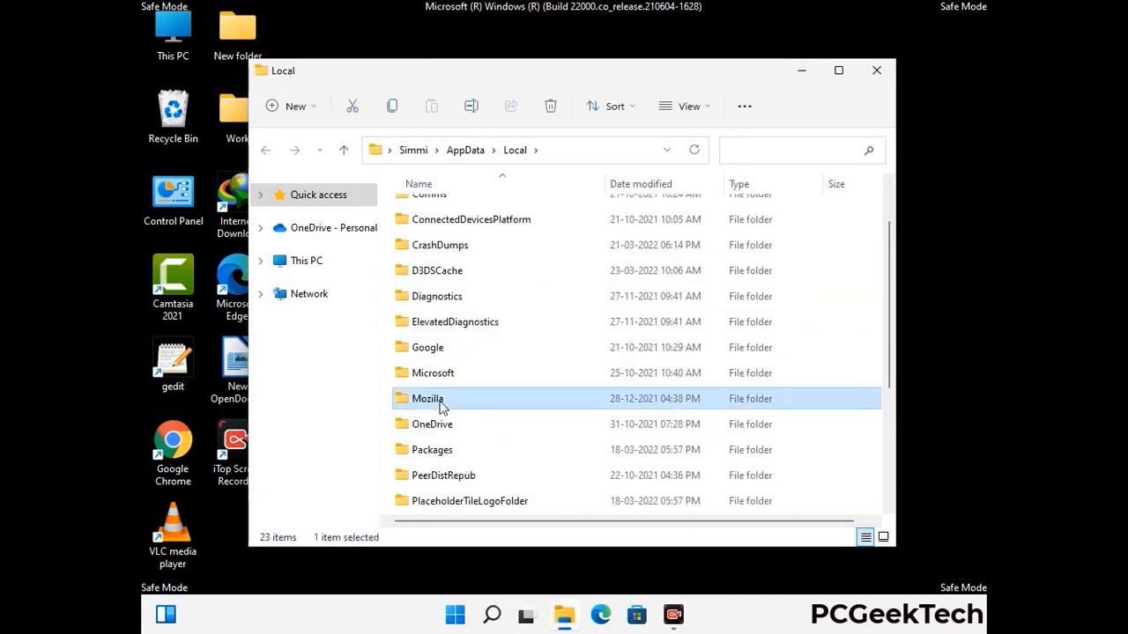
pyautogui.click(549, 113)
pyautogui.click(548, 113)
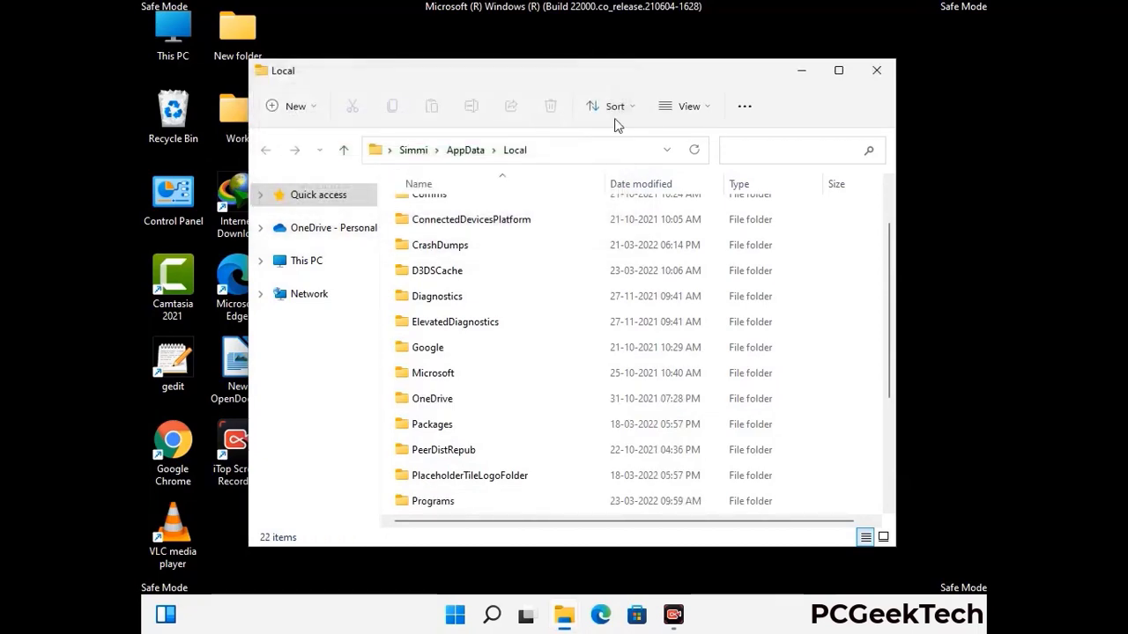
pyautogui.click(878, 79)
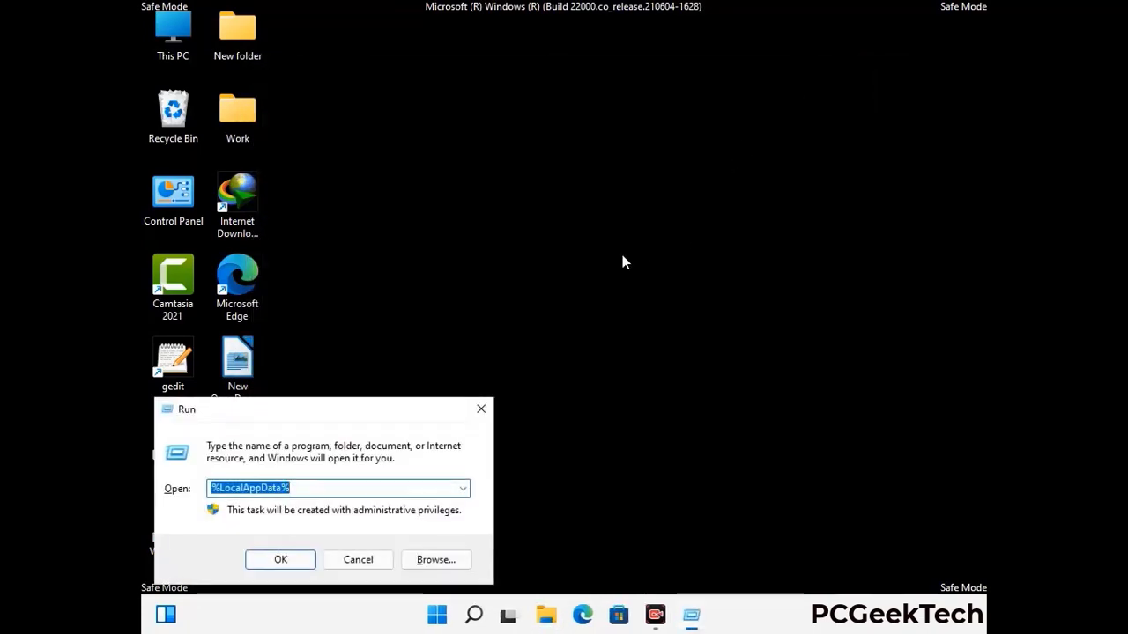
# Run %ProgramData% from the Run dialog to open C:\ProgramData.
pyautogui.moveTo(284, 416); pyautogui.dragTo(517, 236)
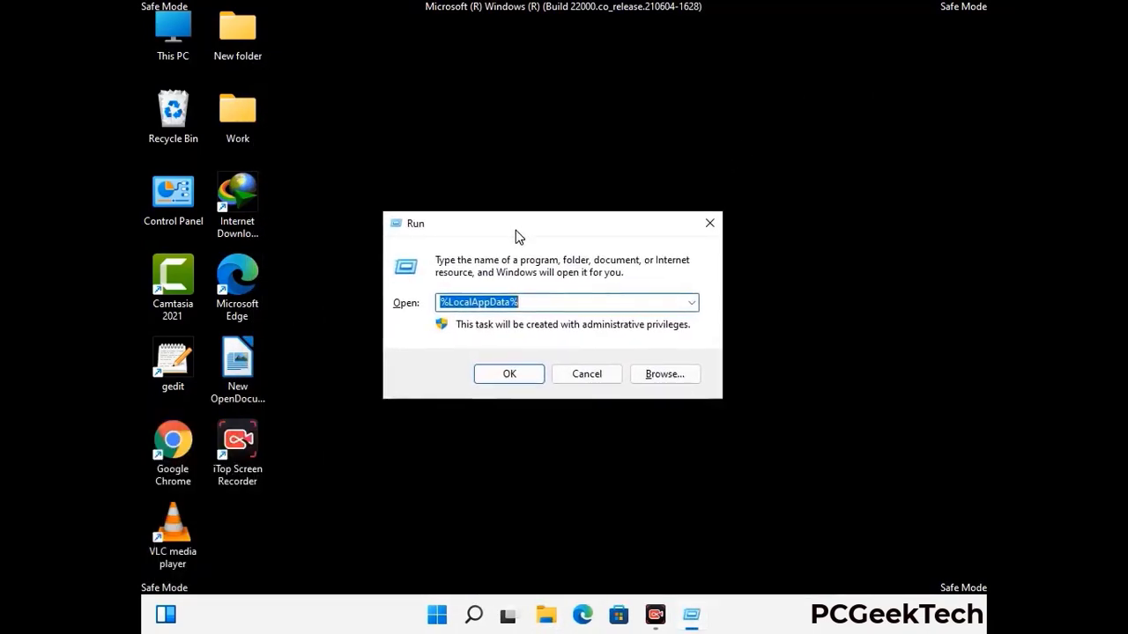
pyautogui.write('%')
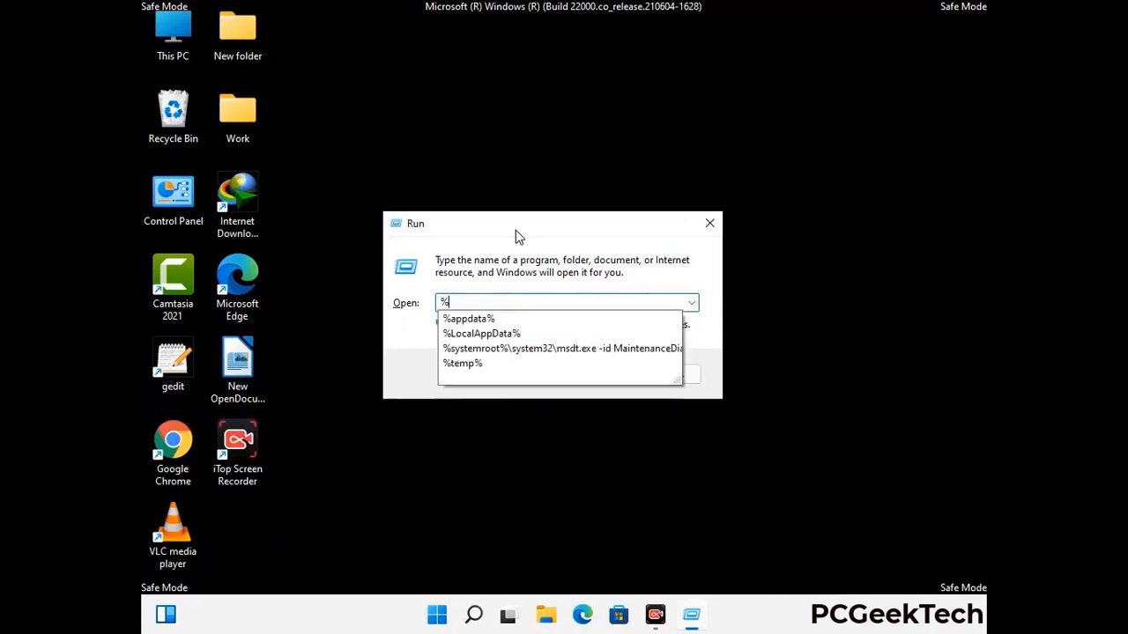
pyautogui.write('Pro')
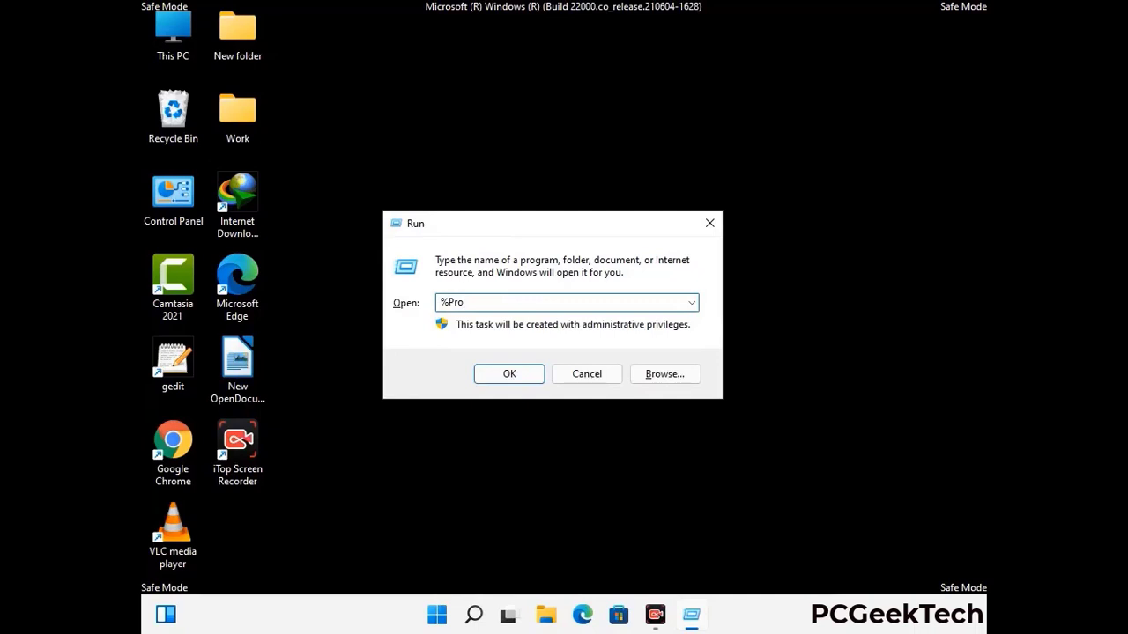
pyautogui.write('gramData%')
pyautogui.press('Return')
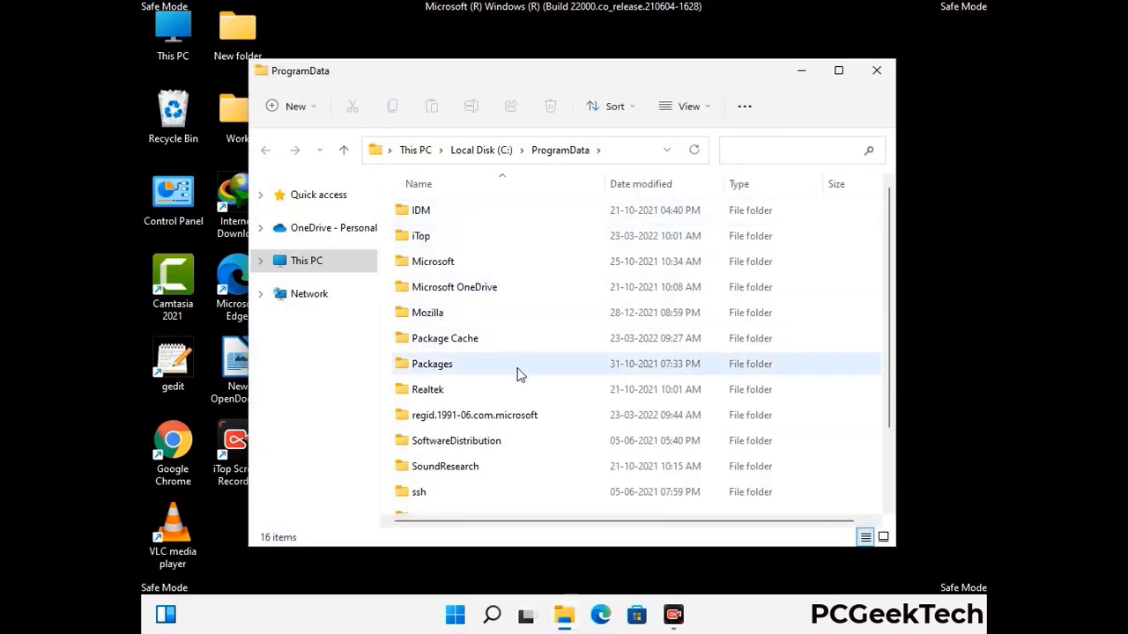
# Delete the Mozilla folder from ProgramData and close the window.
pyautogui.scroll(-2, 516, 372)
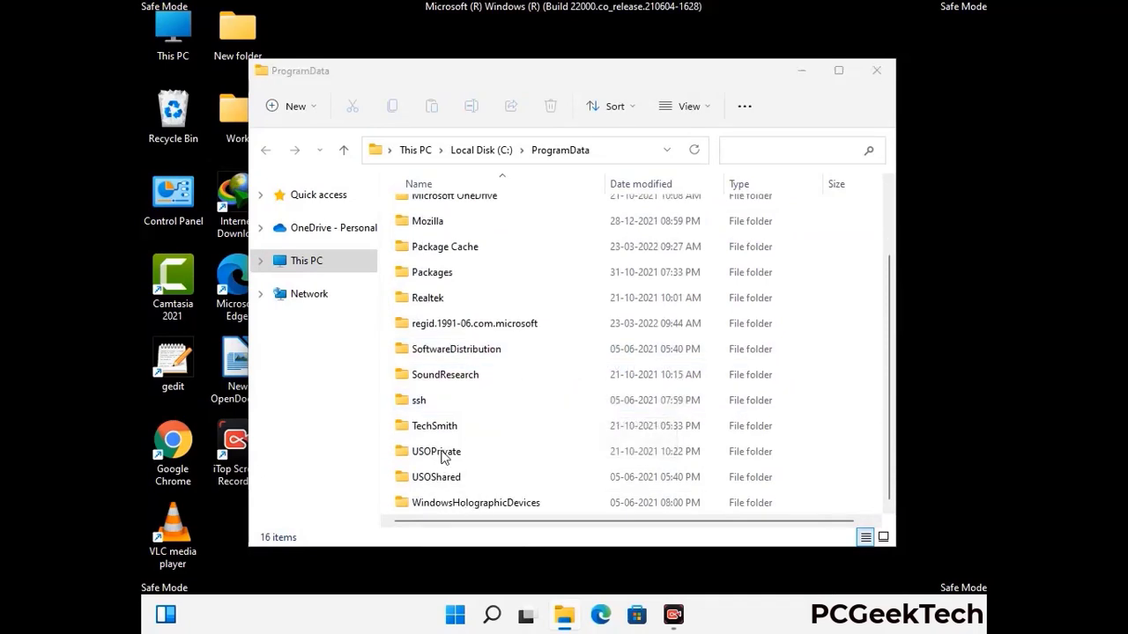
pyautogui.click(441, 221)
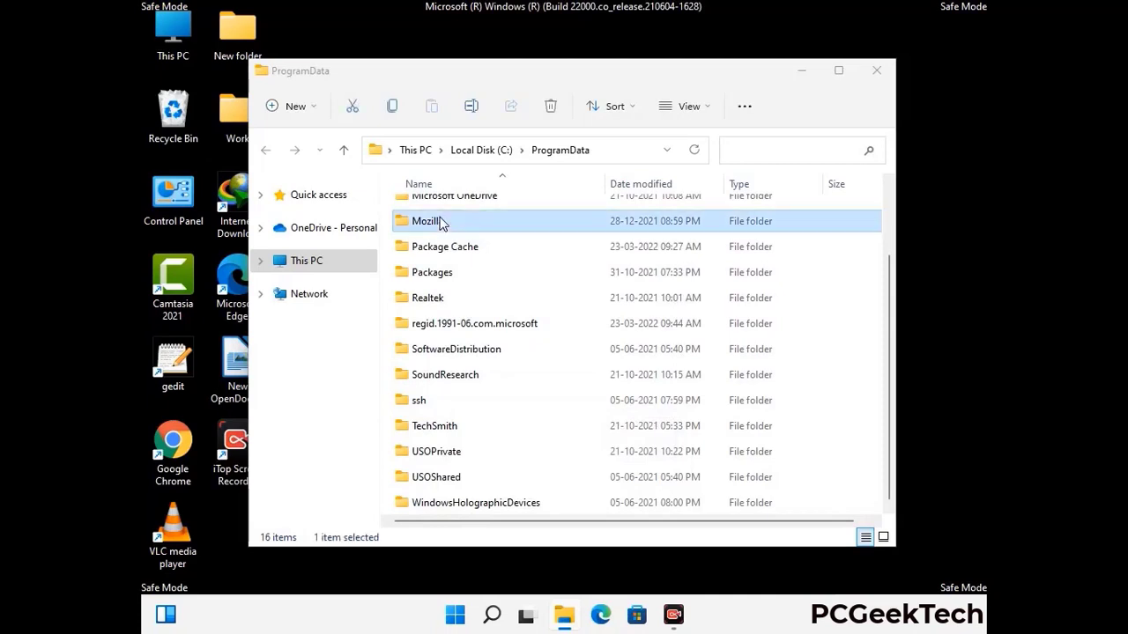
pyautogui.click(556, 107)
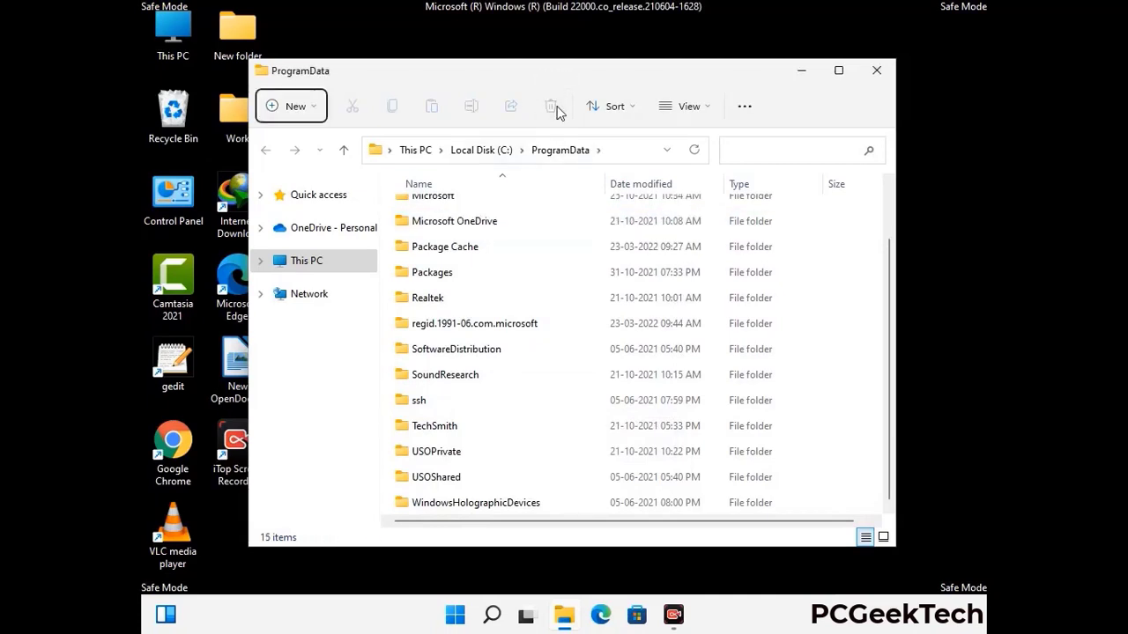
pyautogui.scroll(2, 579, 361)
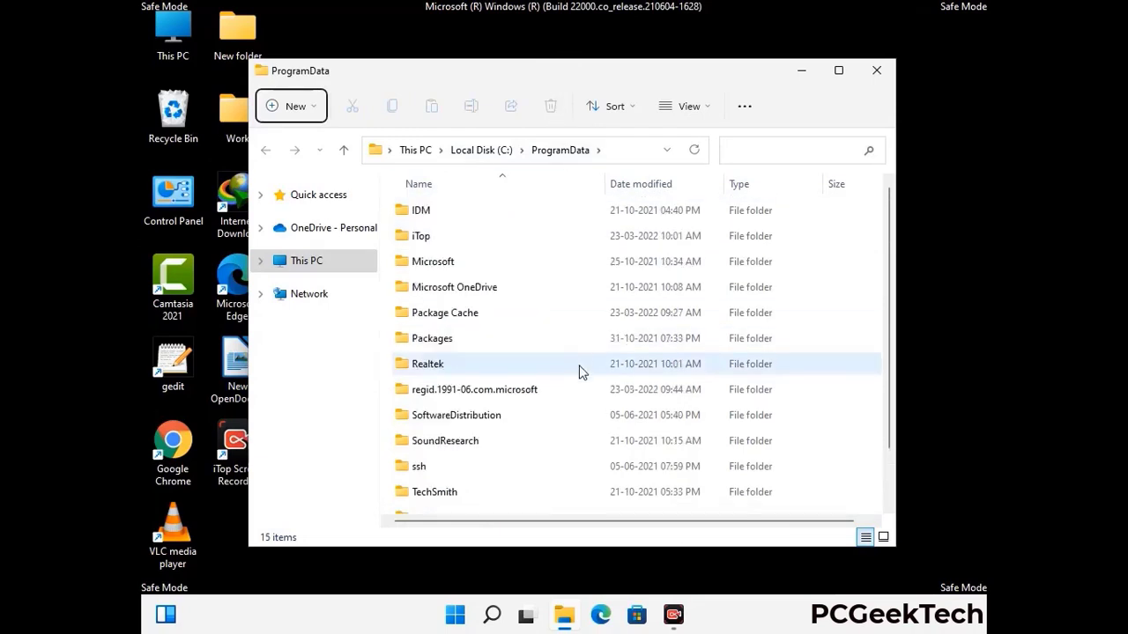
pyautogui.click(883, 68)
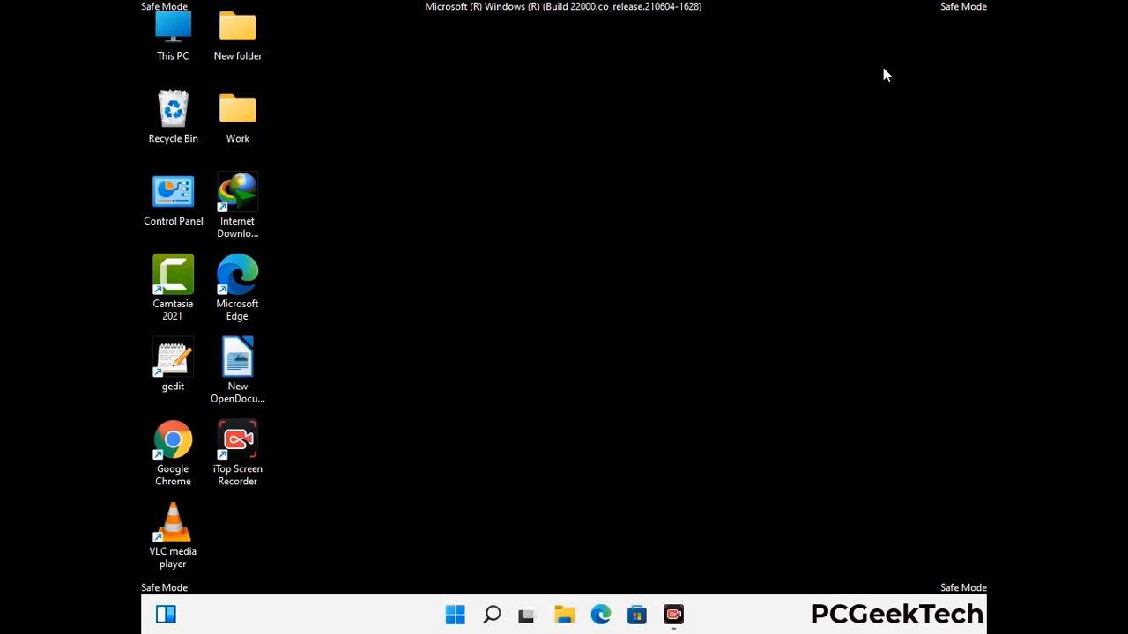
pyautogui.press('super+r')
pyautogui.moveTo(367, 410); pyautogui.dragTo(589, 228)
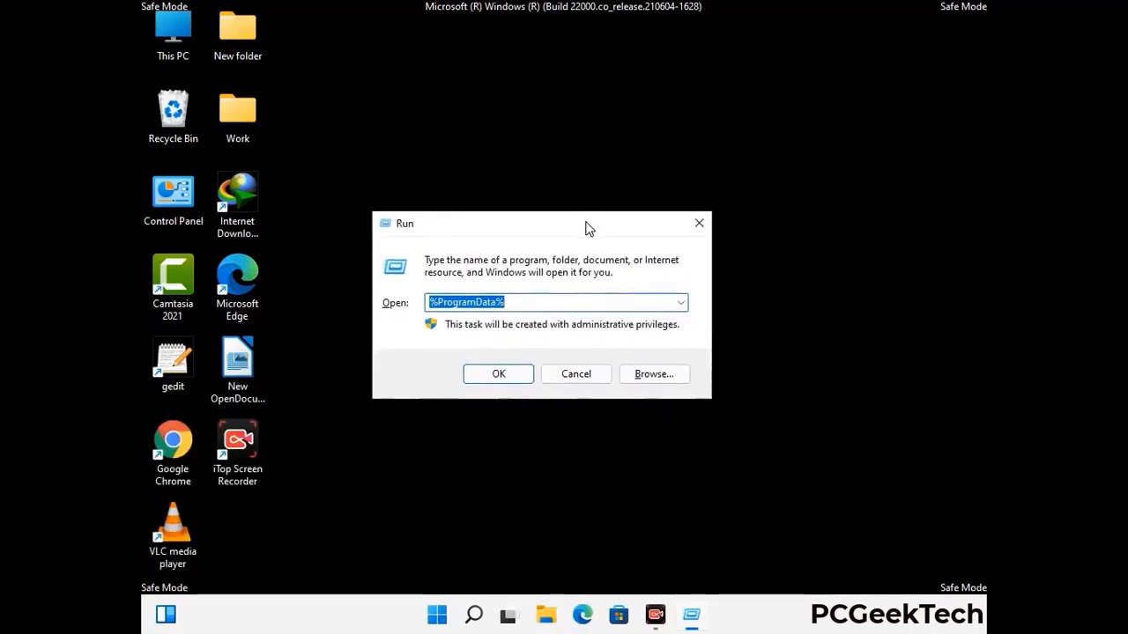
pyautogui.write('%Win')
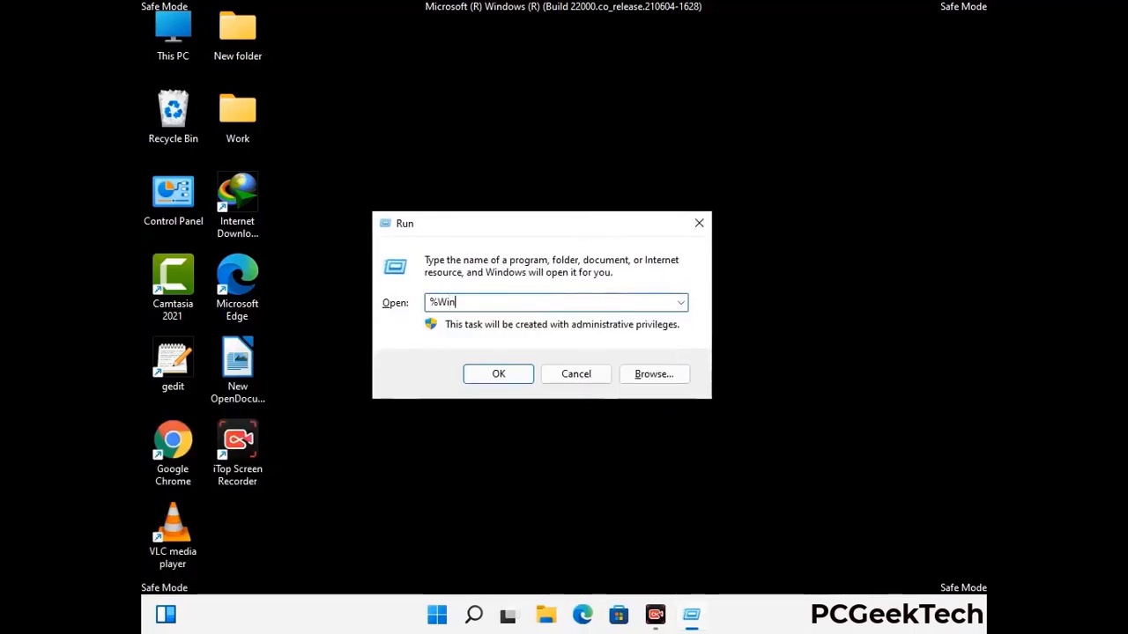
pyautogui.write('Dir%')
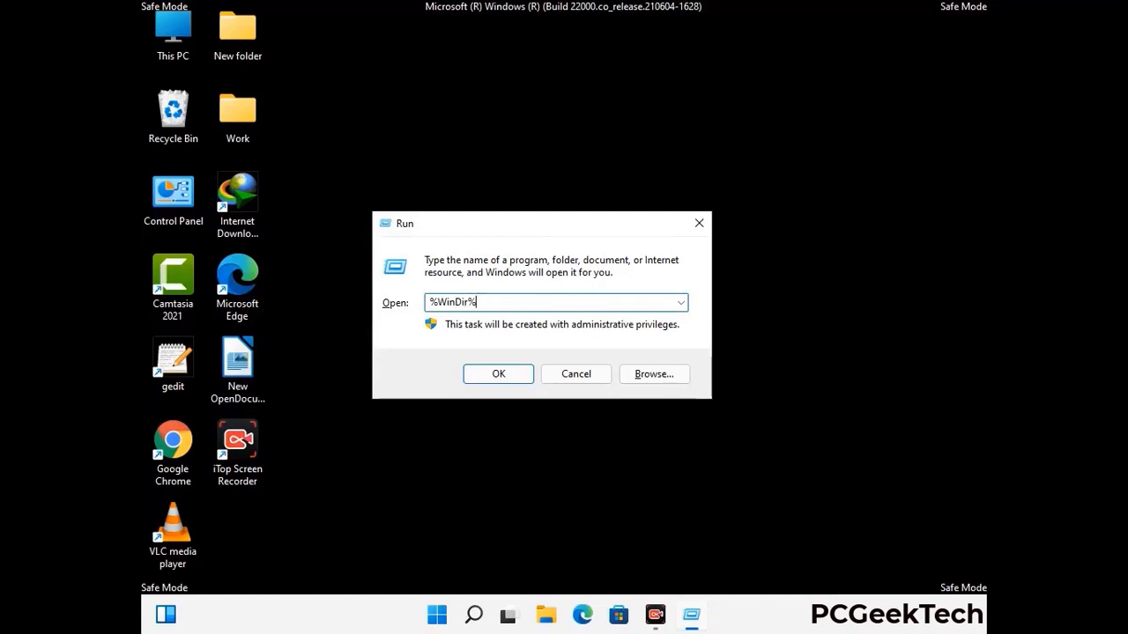
pyautogui.press('Return')
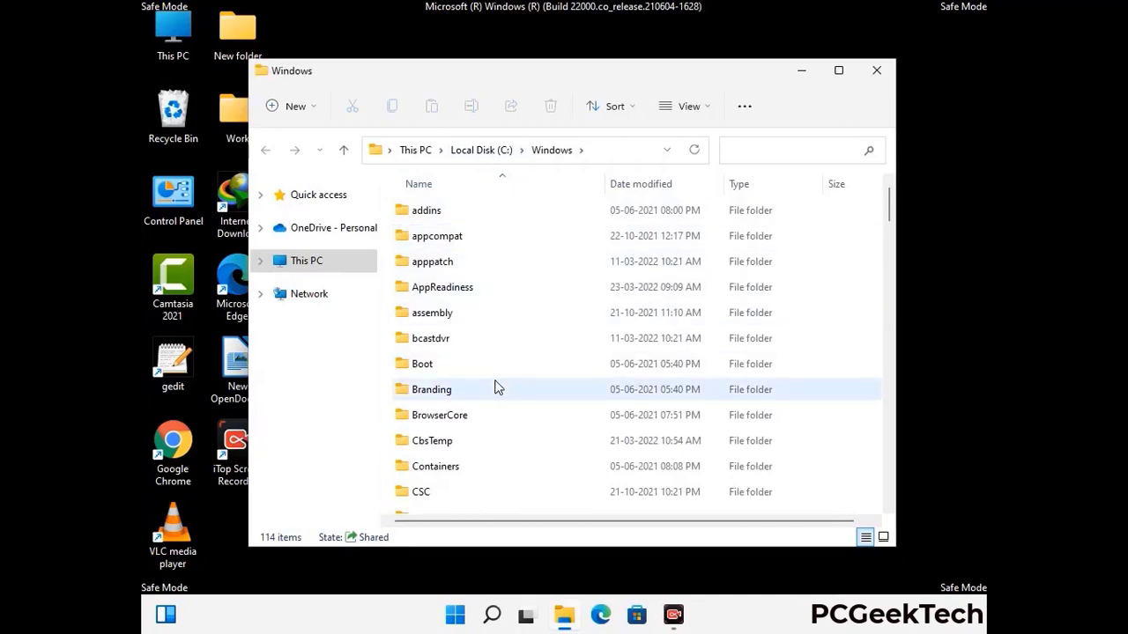
pyautogui.scroll(-1, 496, 388)
pyautogui.scroll(-2, 496, 390)
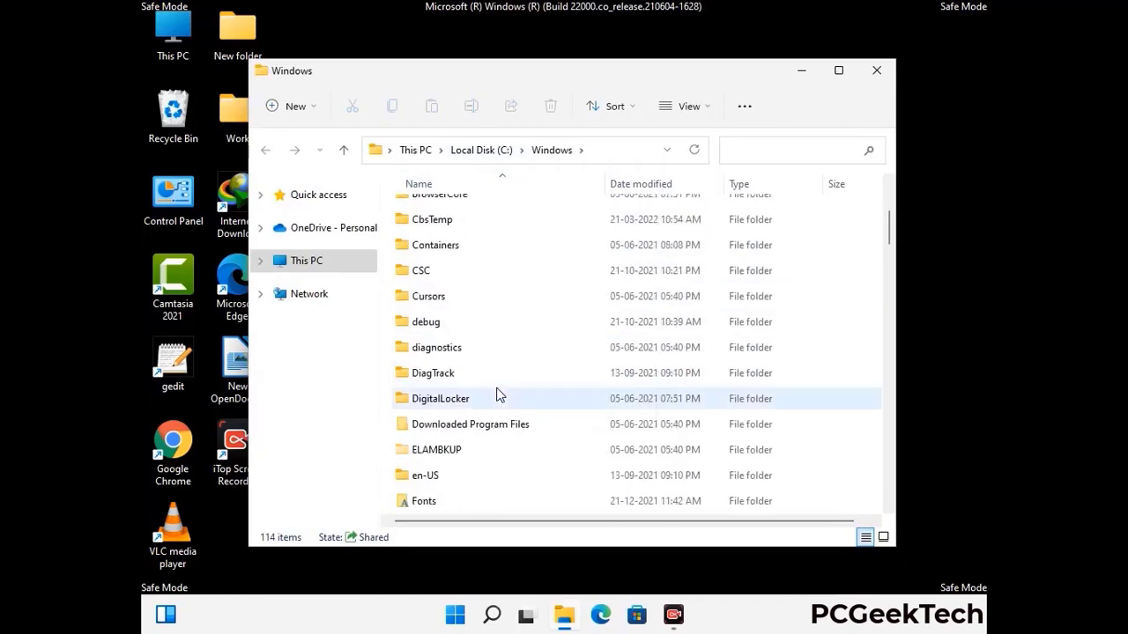
pyautogui.scroll(-1, 498, 396)
pyautogui.scroll(-5, 496, 397)
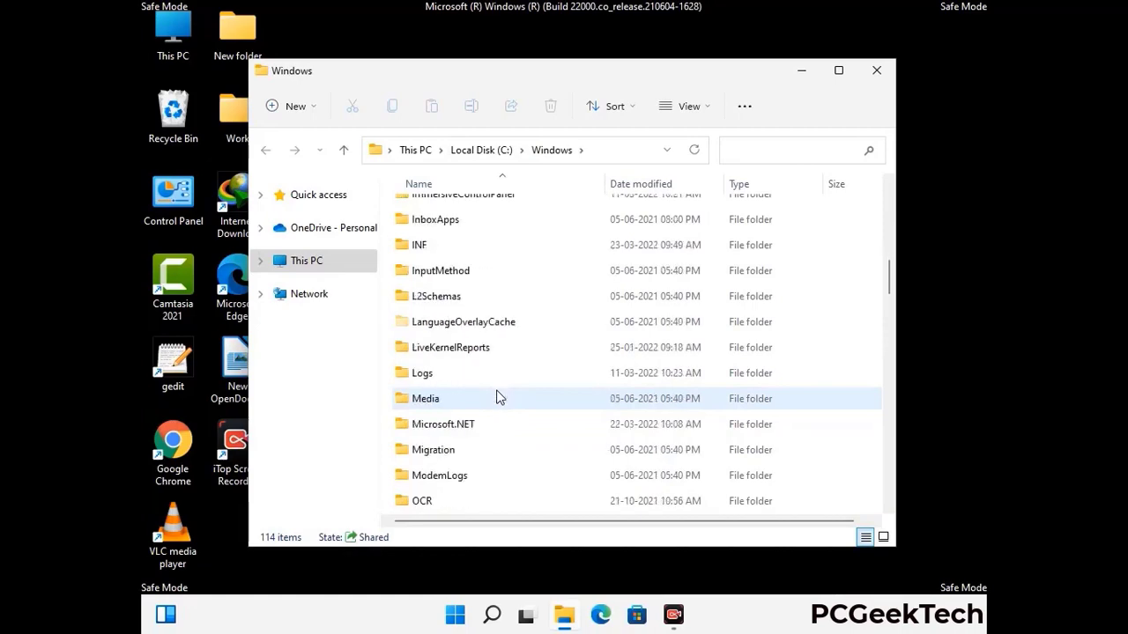
pyautogui.scroll(-1, 496, 397)
pyautogui.scroll(-8, 496, 396)
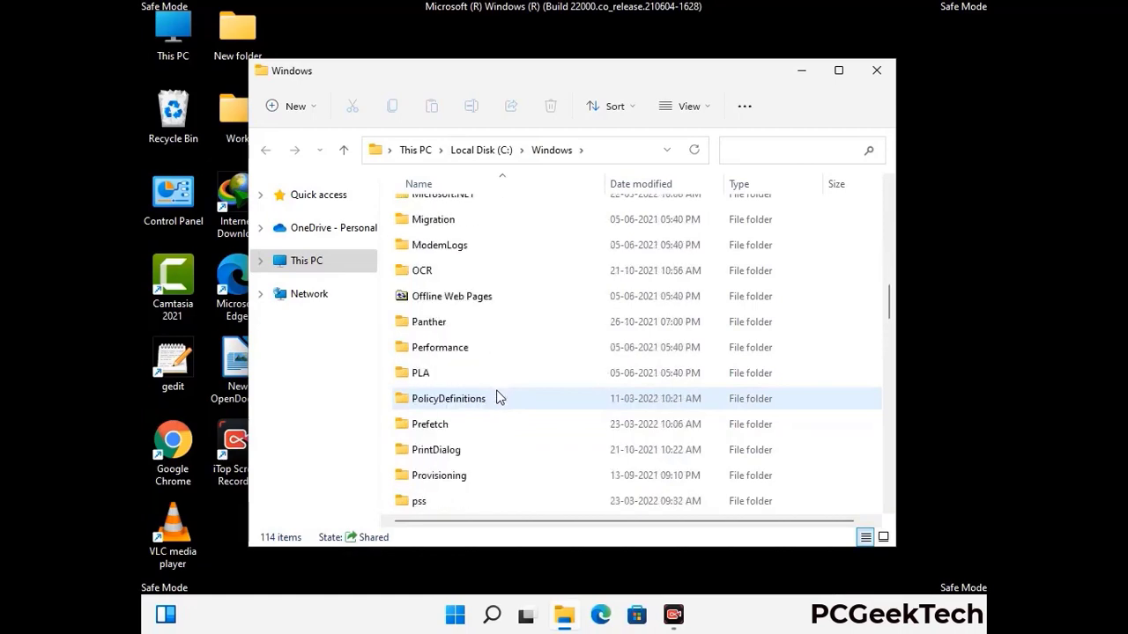
pyautogui.scroll(-6, 496, 397)
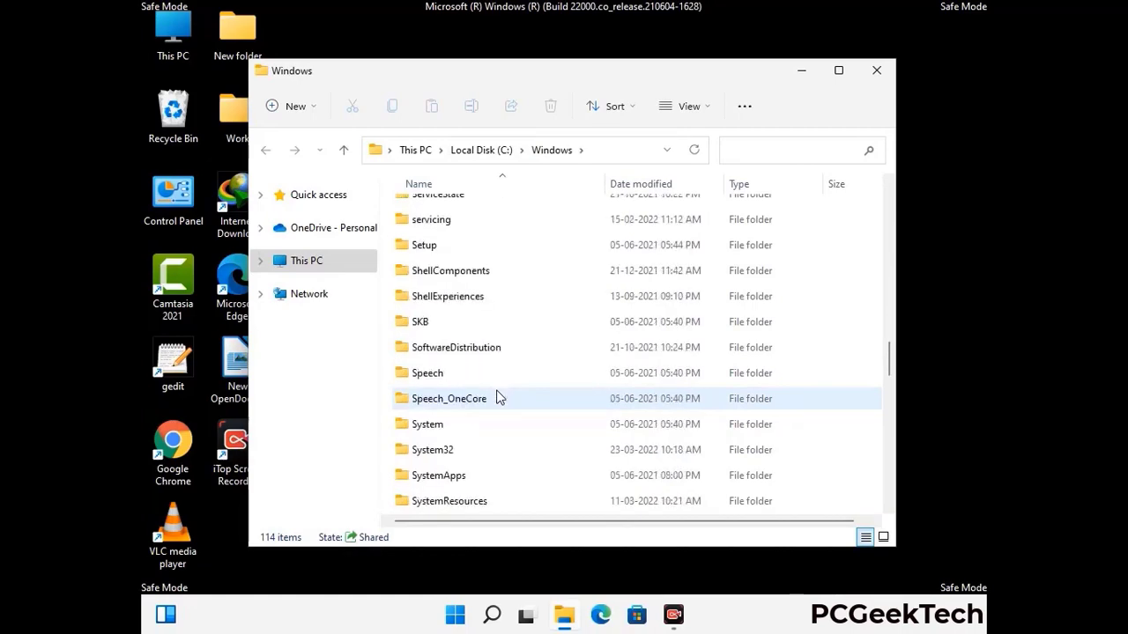
pyautogui.scroll(-2, 496, 396)
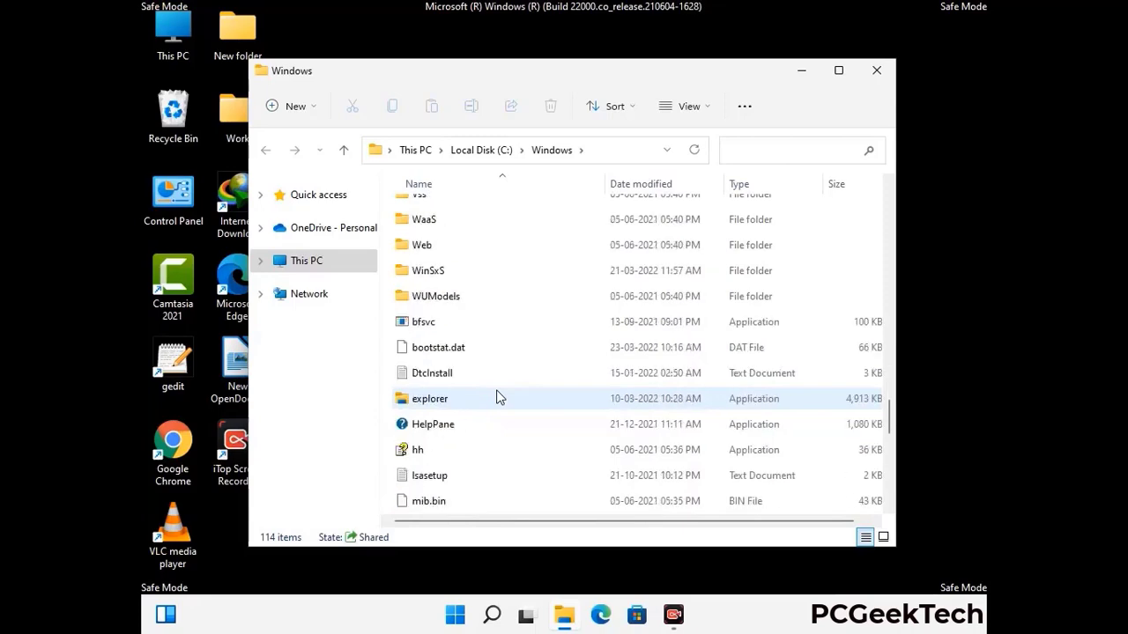
pyautogui.scroll(-7, 496, 397)
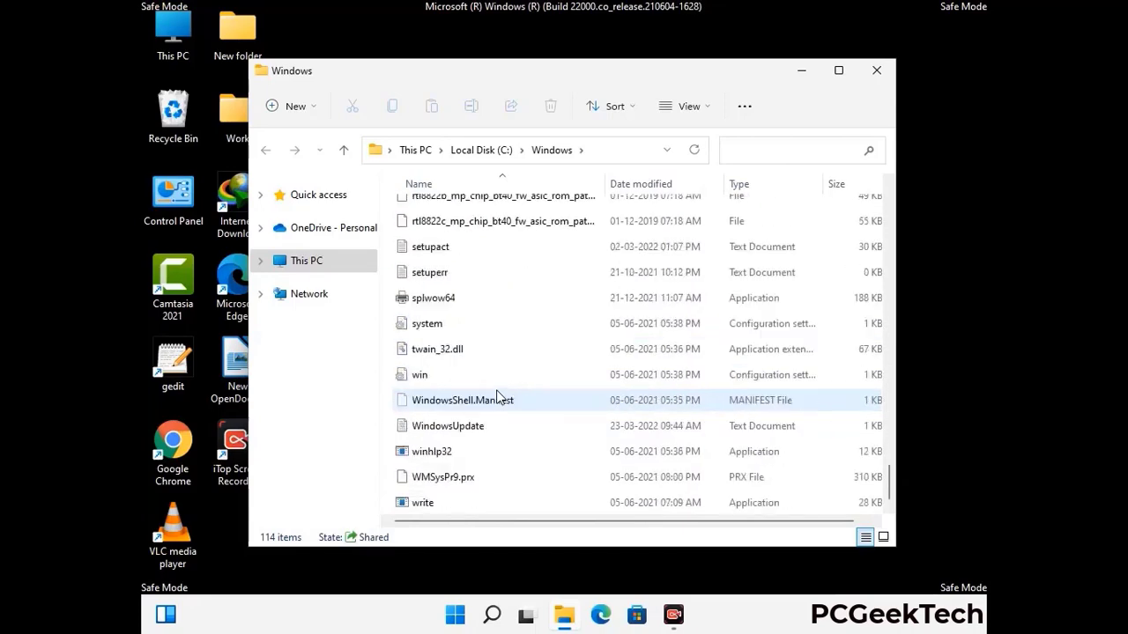
pyautogui.scroll(8, 496, 396)
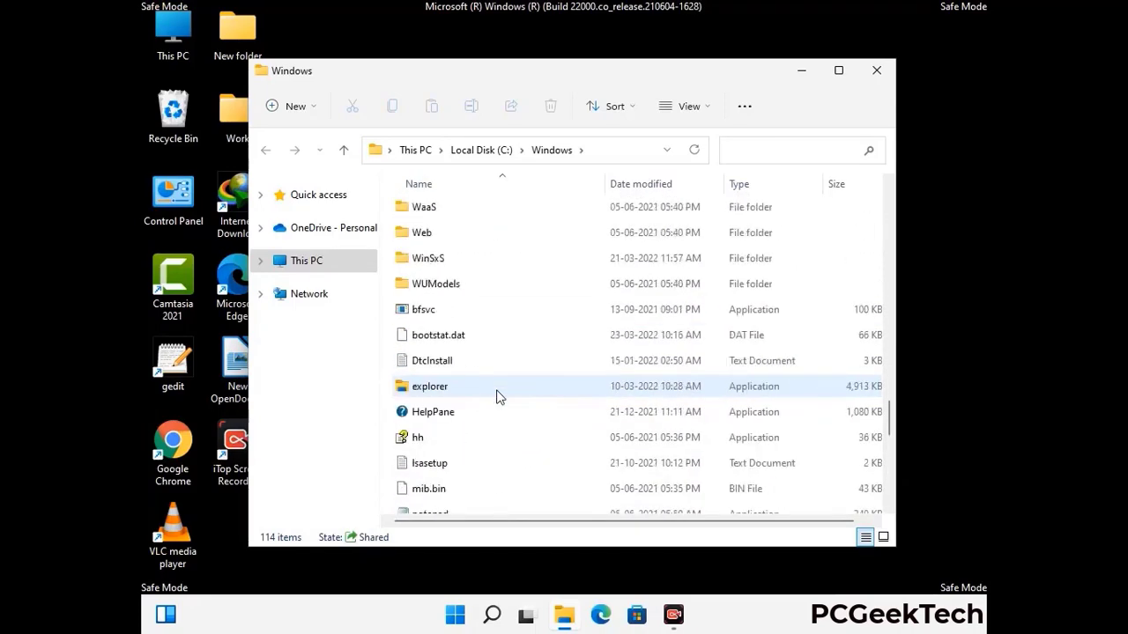
pyautogui.scroll(4, 496, 396)
pyautogui.scroll(3, 496, 397)
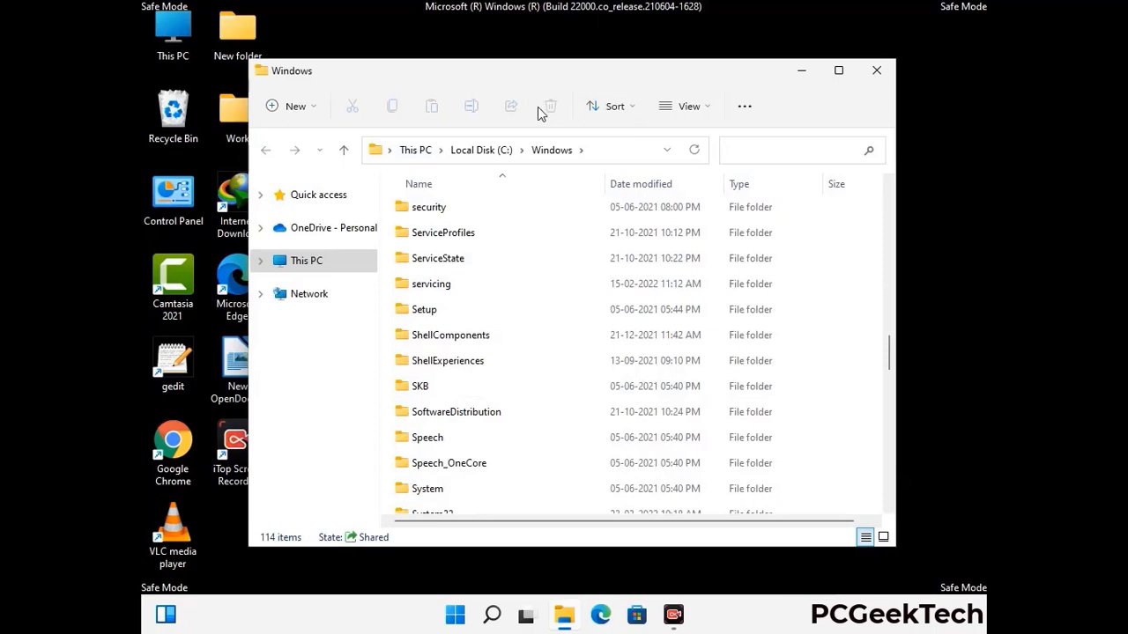
pyautogui.click(879, 69)
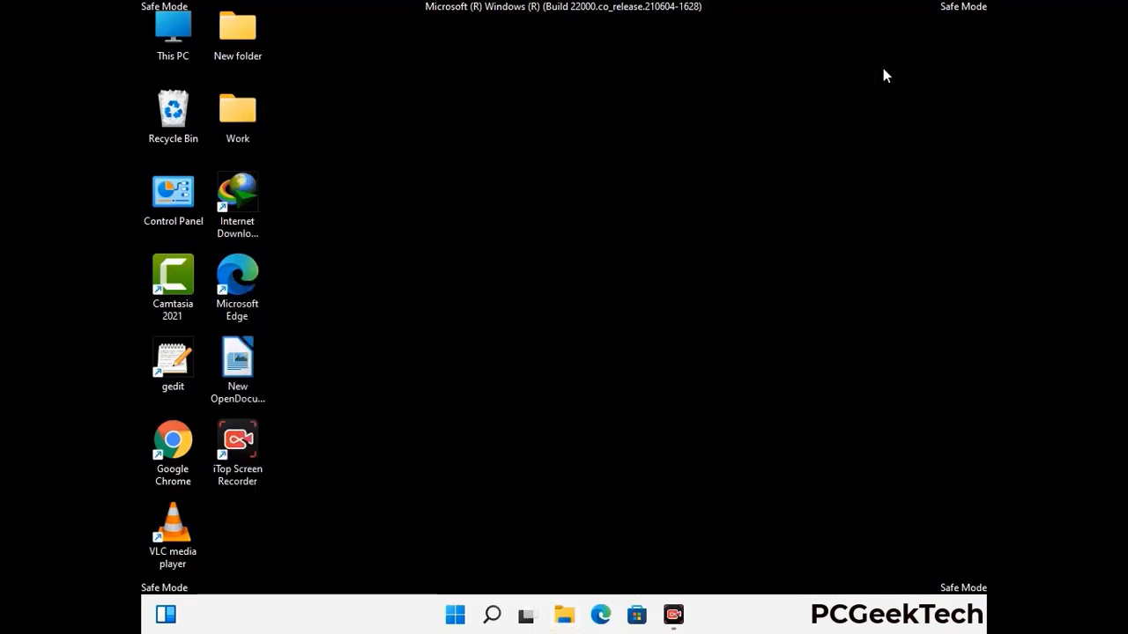
# Run %temp% to open the user's Temp folder.
pyautogui.press('super+r')
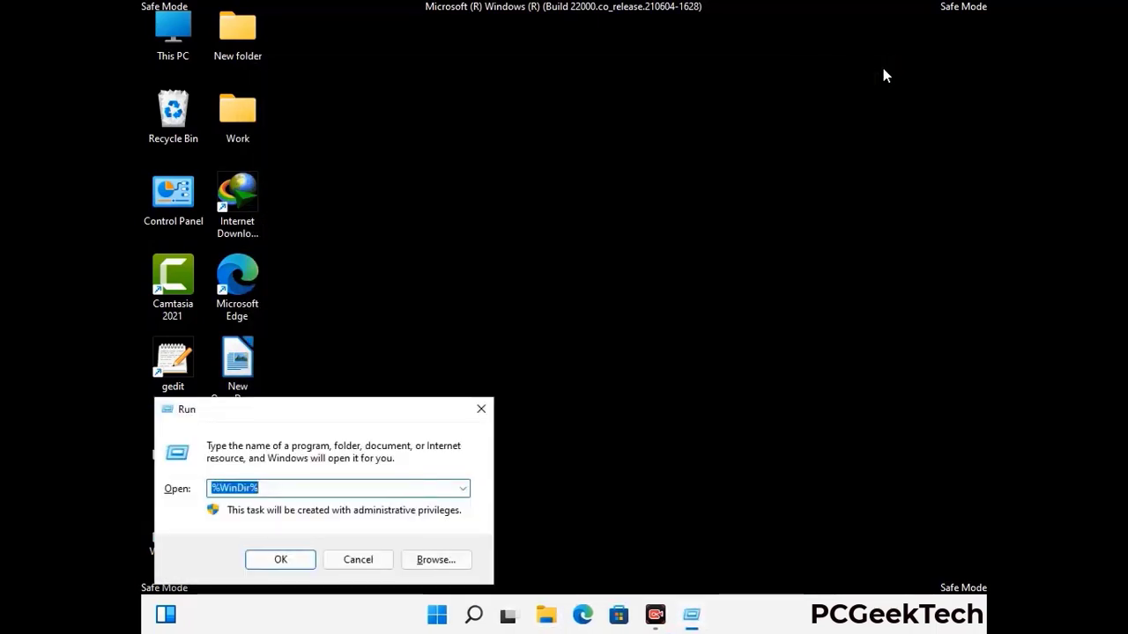
pyautogui.moveTo(372, 414); pyautogui.dragTo(641, 151)
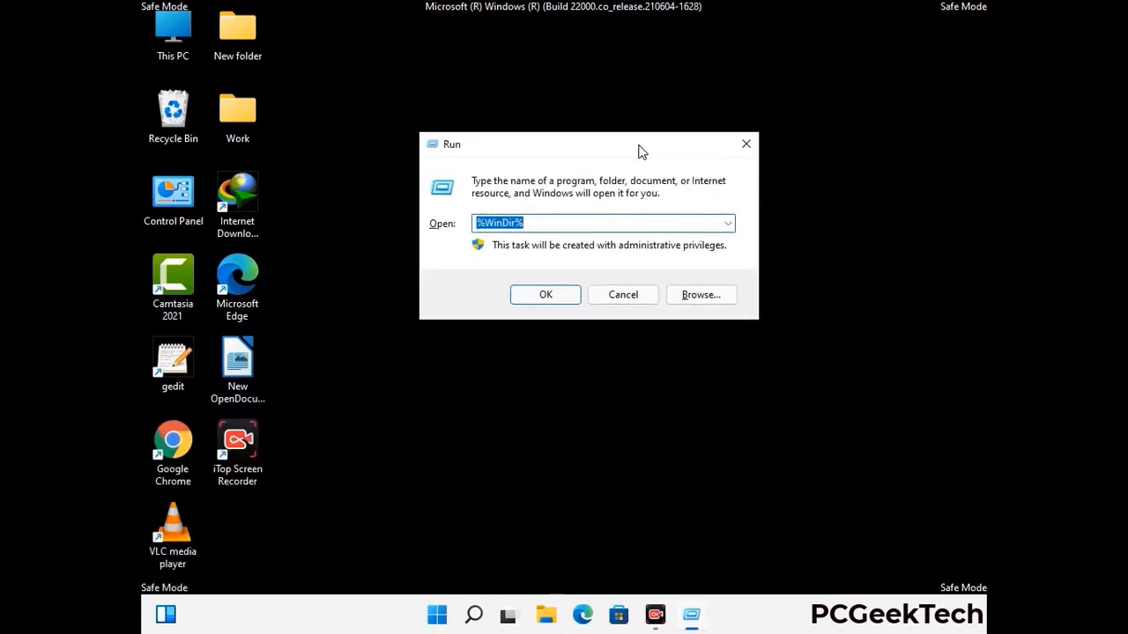
pyautogui.write('%temp')
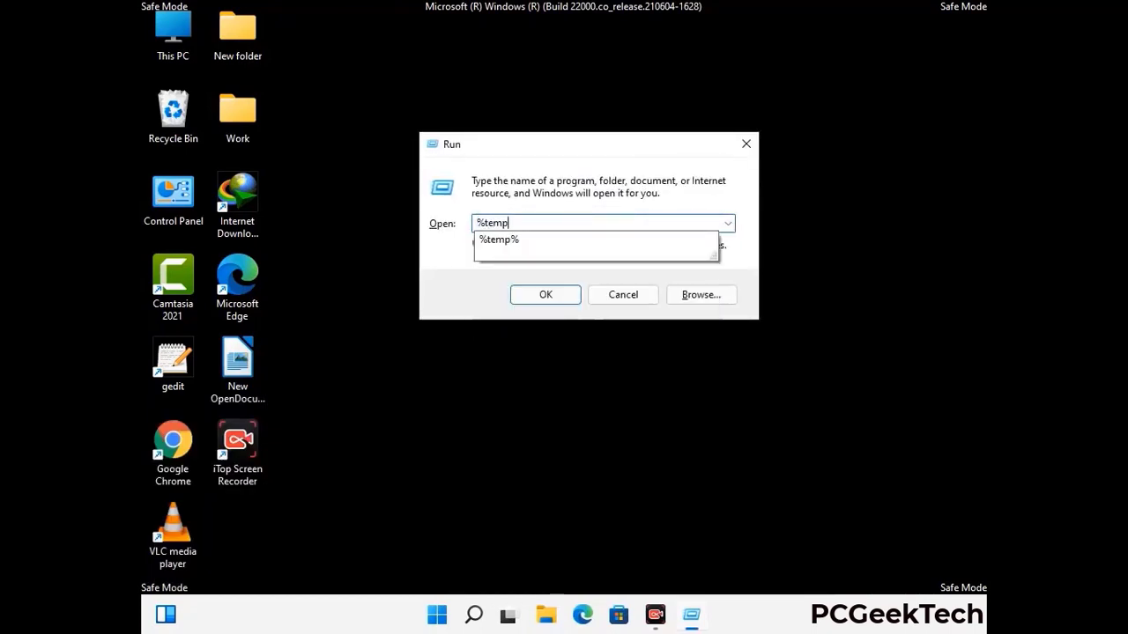
pyautogui.write('%')
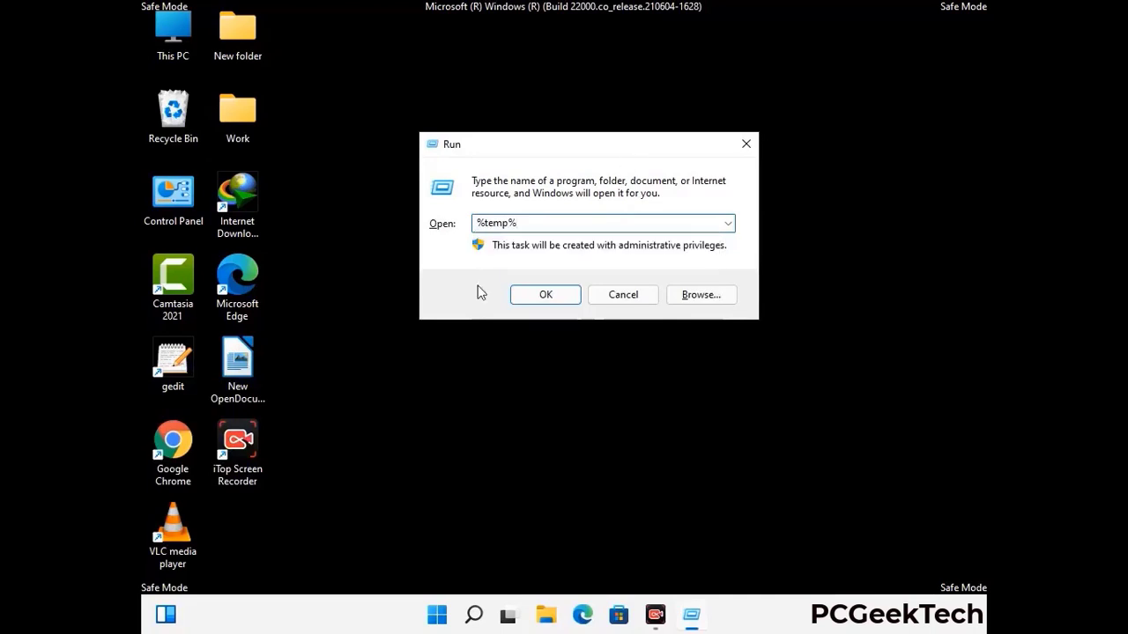
pyautogui.click(545, 294)
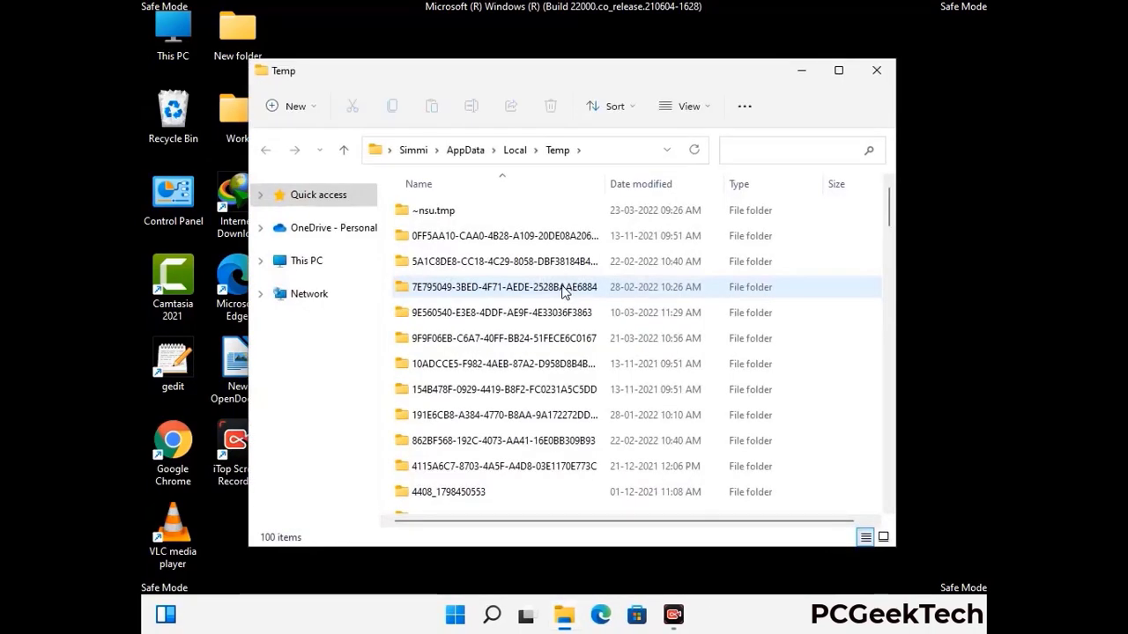
# Select all items in Temp, delete them, and close the window.
pyautogui.click(511, 338)
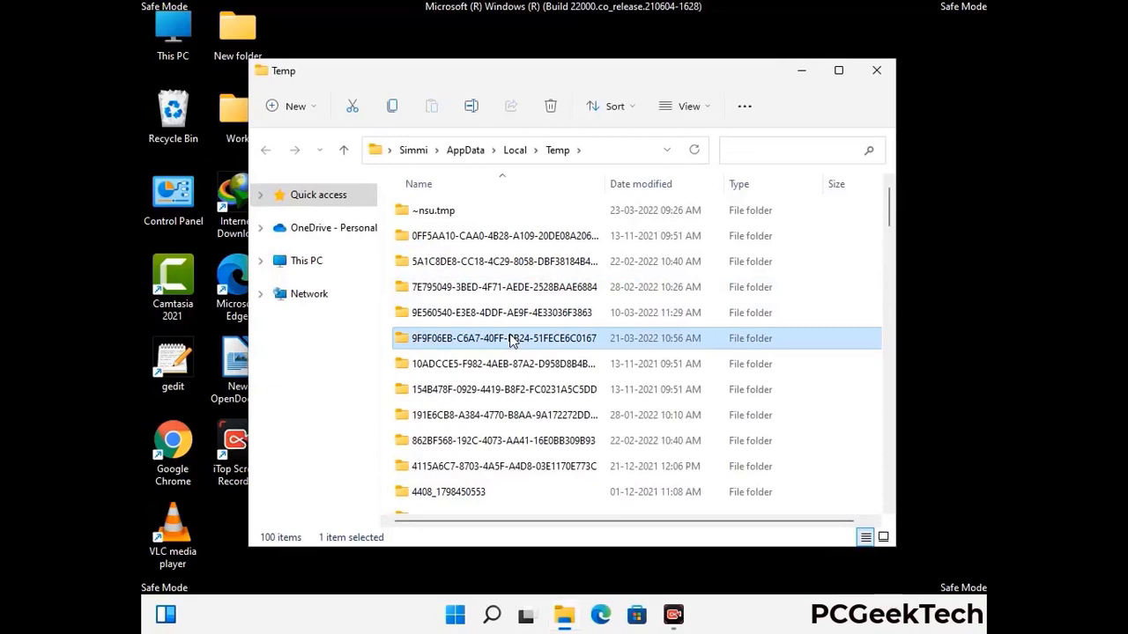
pyautogui.hotkey('ctrl', 'a')
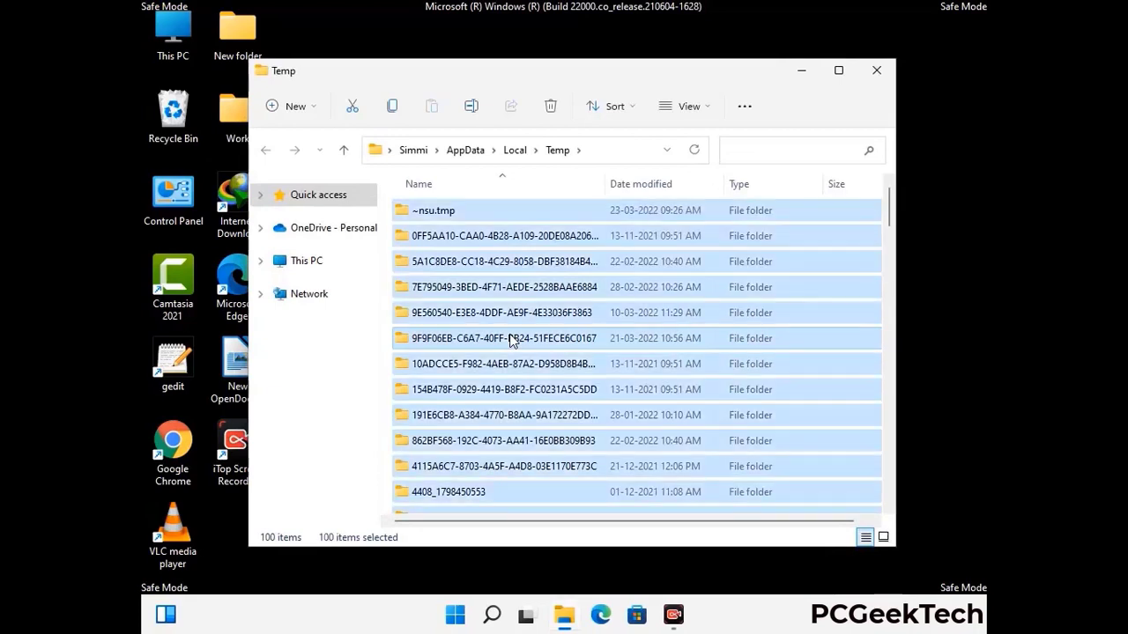
pyautogui.click(551, 106)
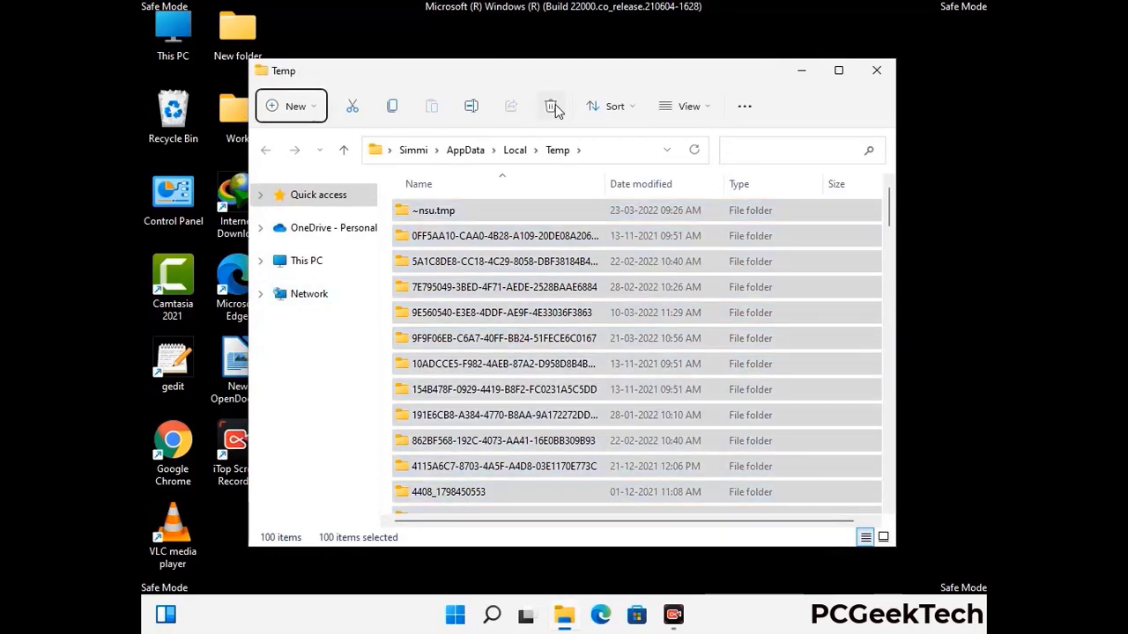
pyautogui.click(876, 70)
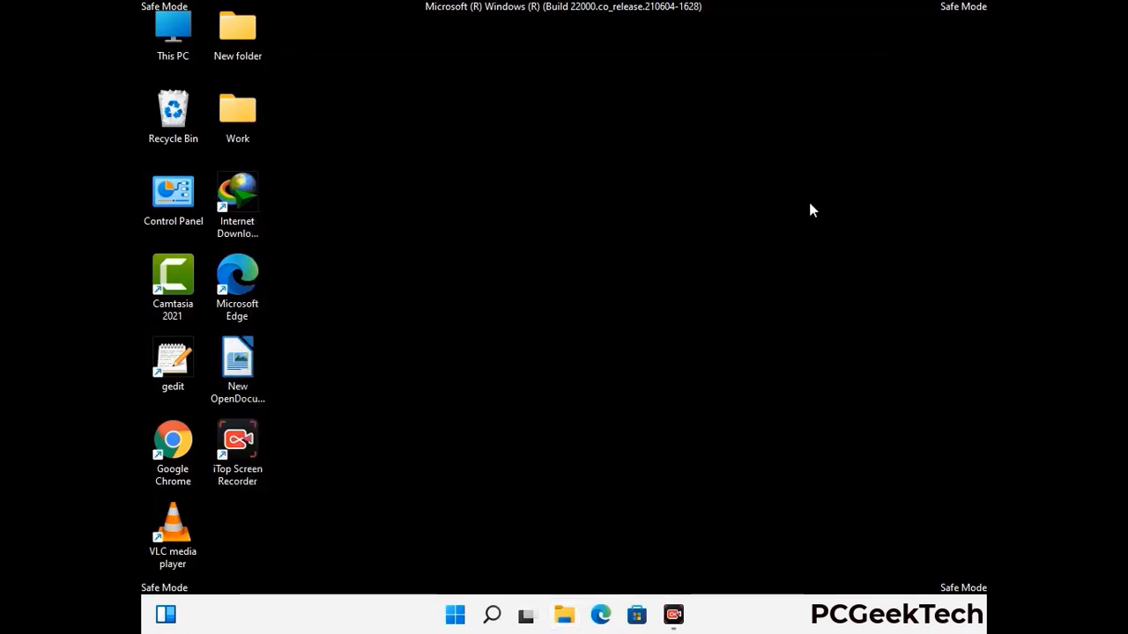
# Open the Windows Temp folder via 'temp', delete all six items, and close the window.
pyautogui.press('super+r')
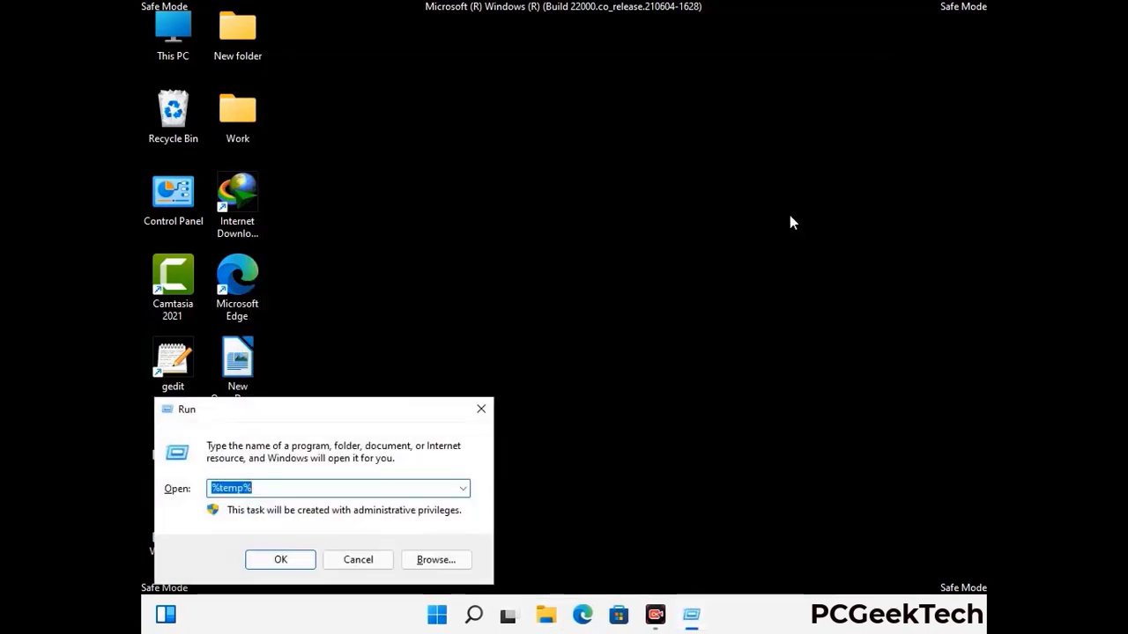
pyautogui.moveTo(392, 407); pyautogui.dragTo(644, 164)
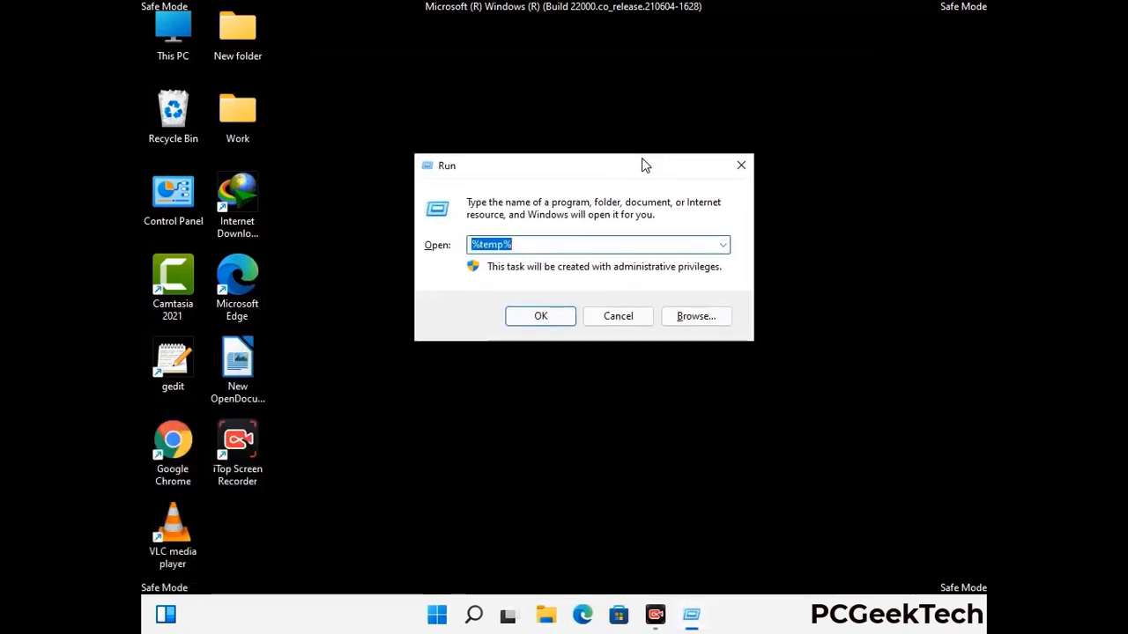
pyautogui.write('temp')
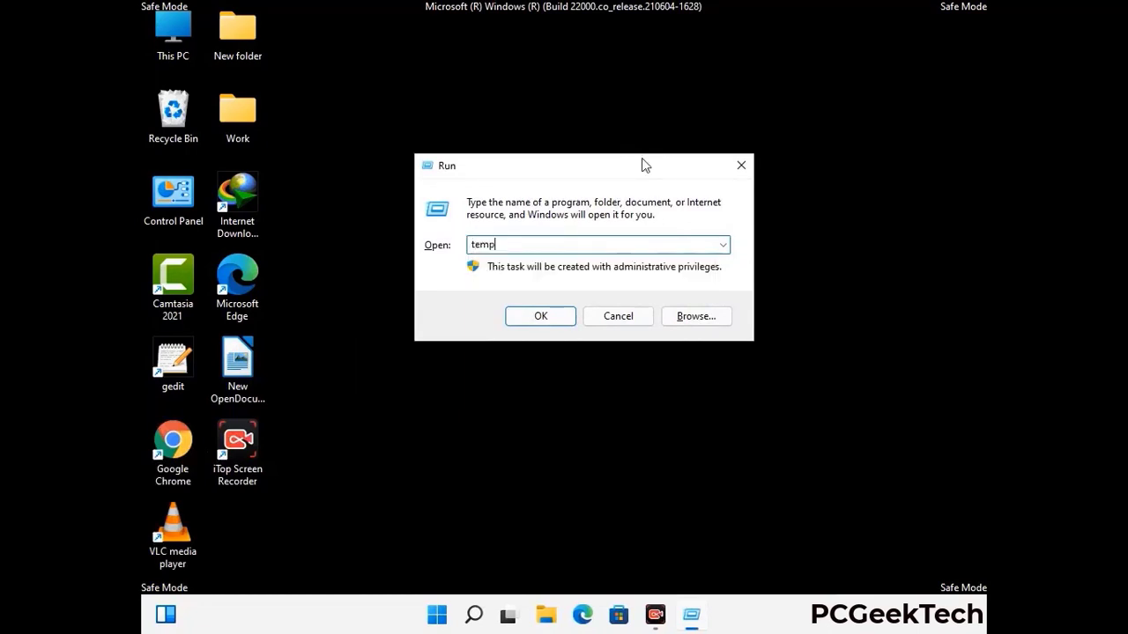
pyautogui.press('Return')
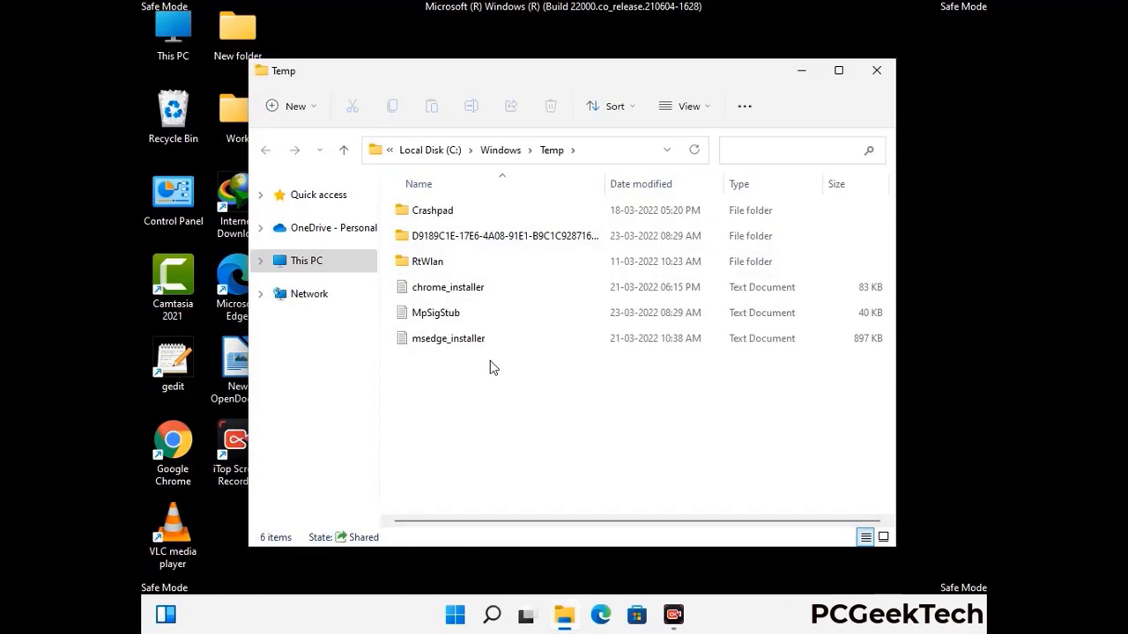
pyautogui.hotkey('ctrl', 'a')
pyautogui.click(551, 106)
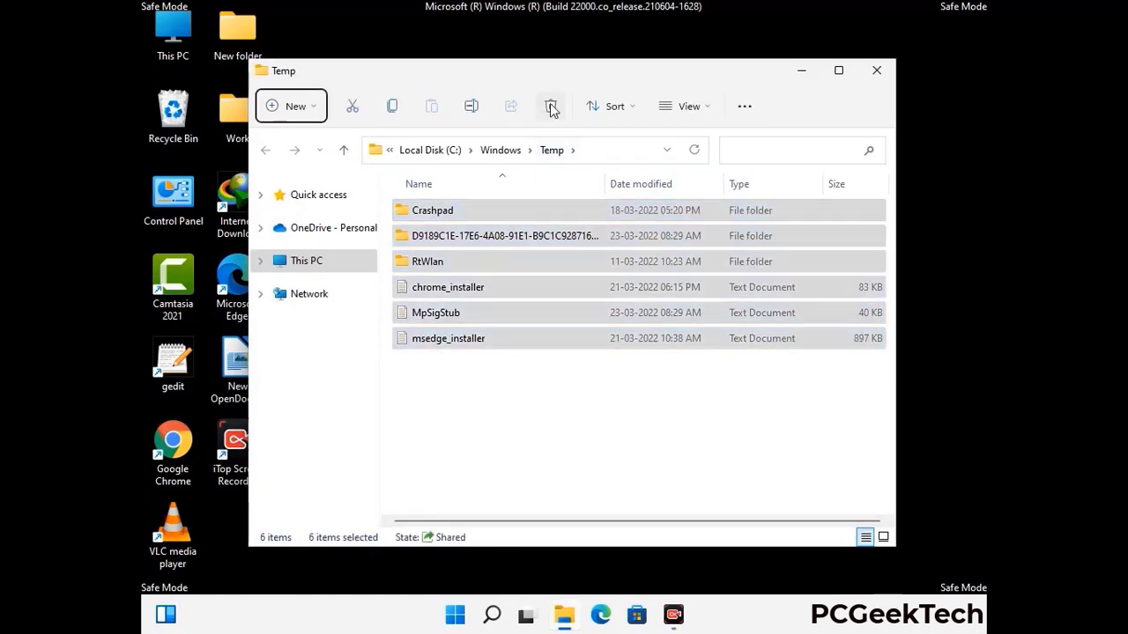
pyautogui.click(878, 72)
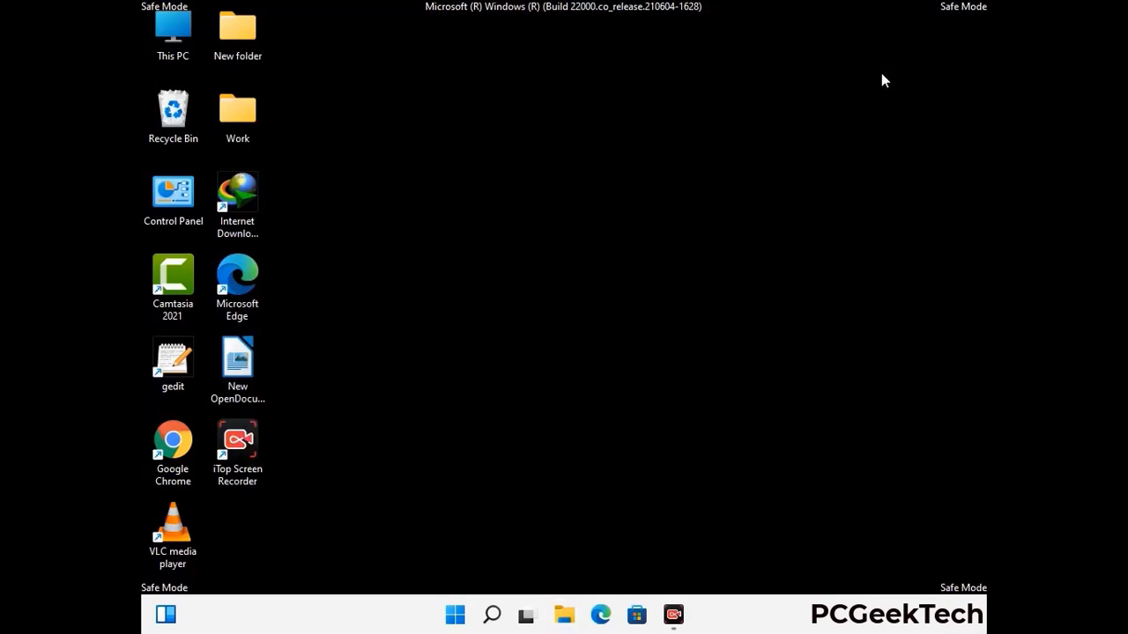
# Launch Registry Editor with regedit.
pyautogui.press('super+r')
pyautogui.moveTo(345, 413); pyautogui.dragTo(588, 141)
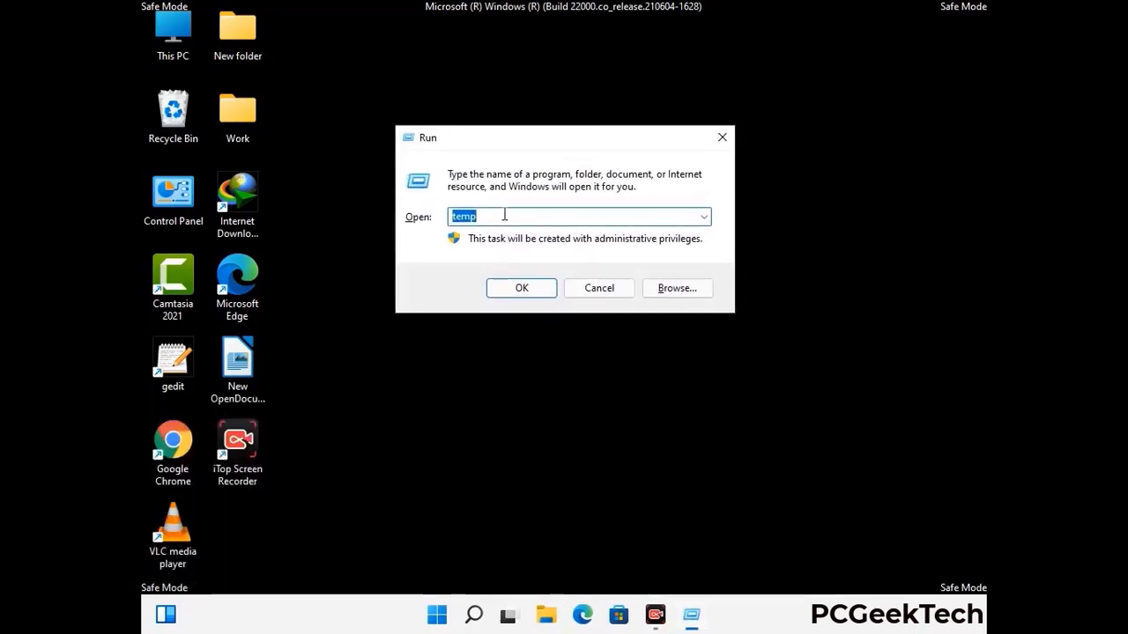
pyautogui.write('regedi')
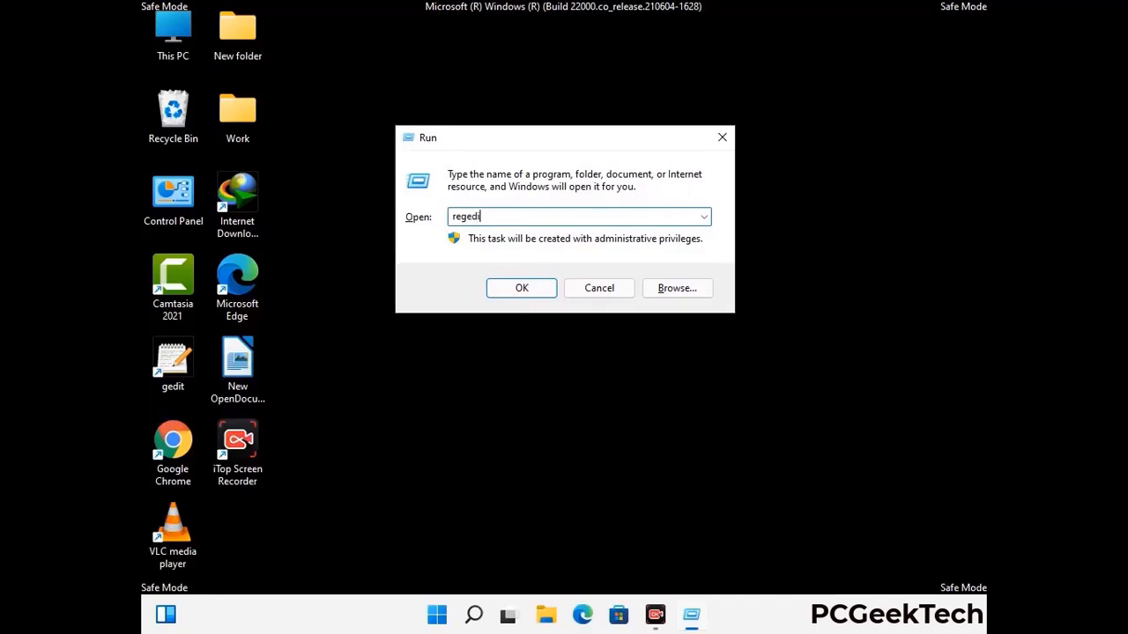
pyautogui.write('t')
pyautogui.press('Return')
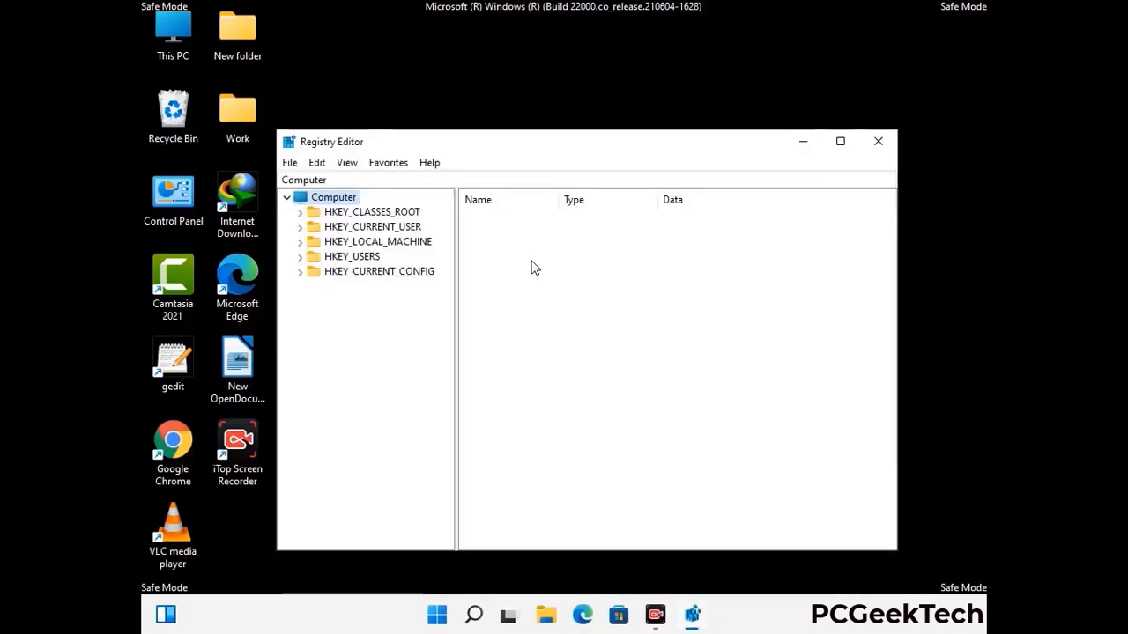
# Expand HKEY_CURRENT_USER > Software > Microsoft > Windows > CurrentVersion in the key tree.
pyautogui.click(377, 241)
pyautogui.click(301, 226)
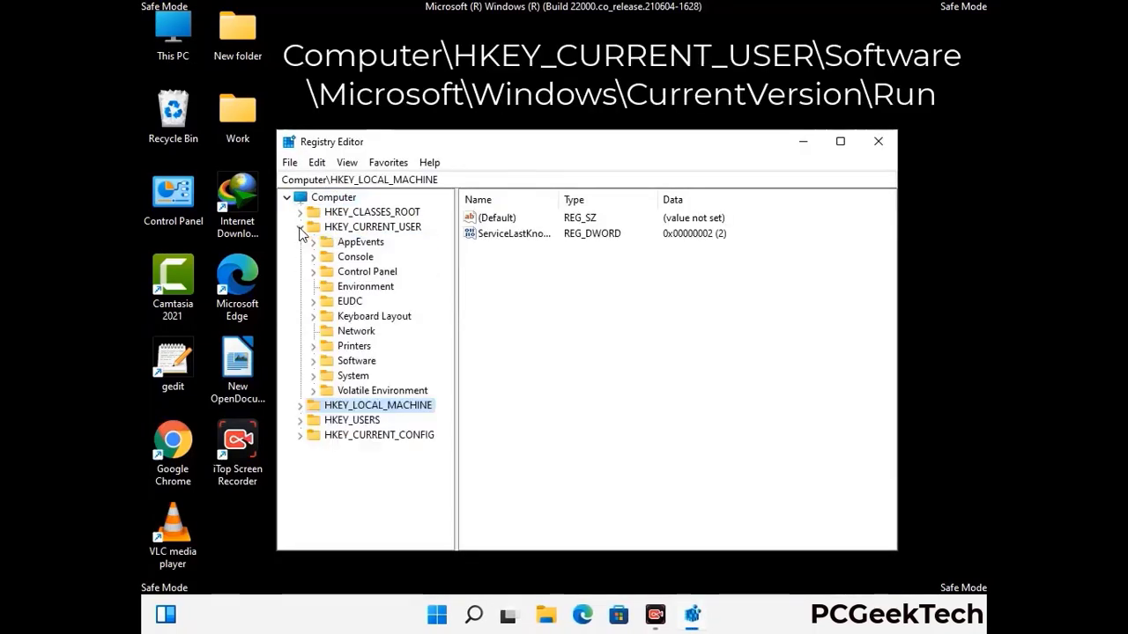
pyautogui.click(353, 363)
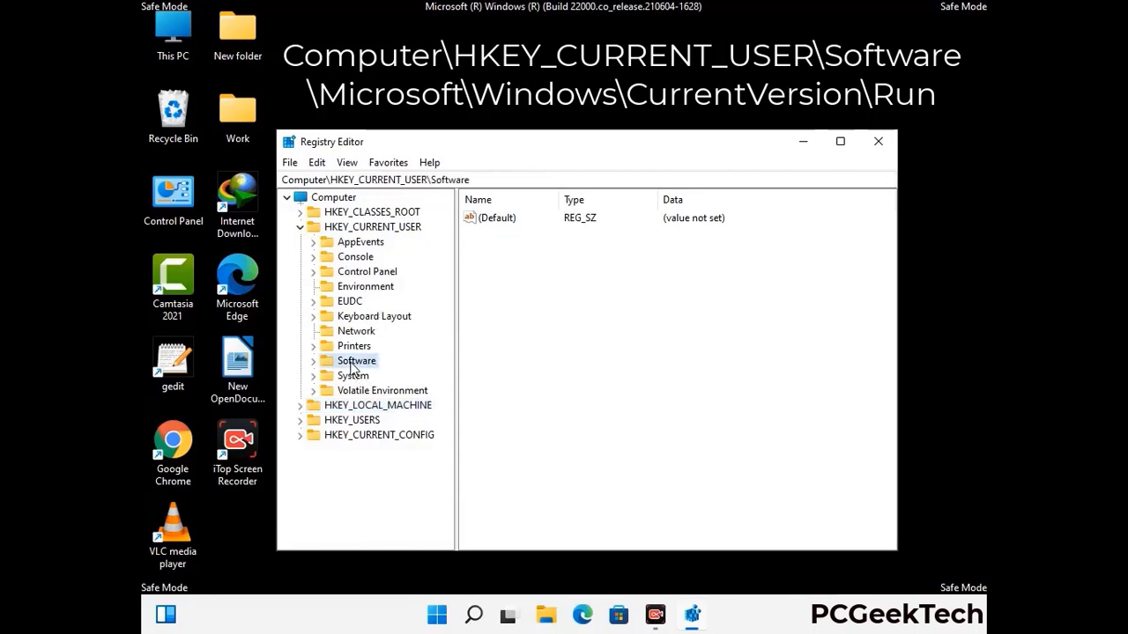
pyautogui.click(314, 363)
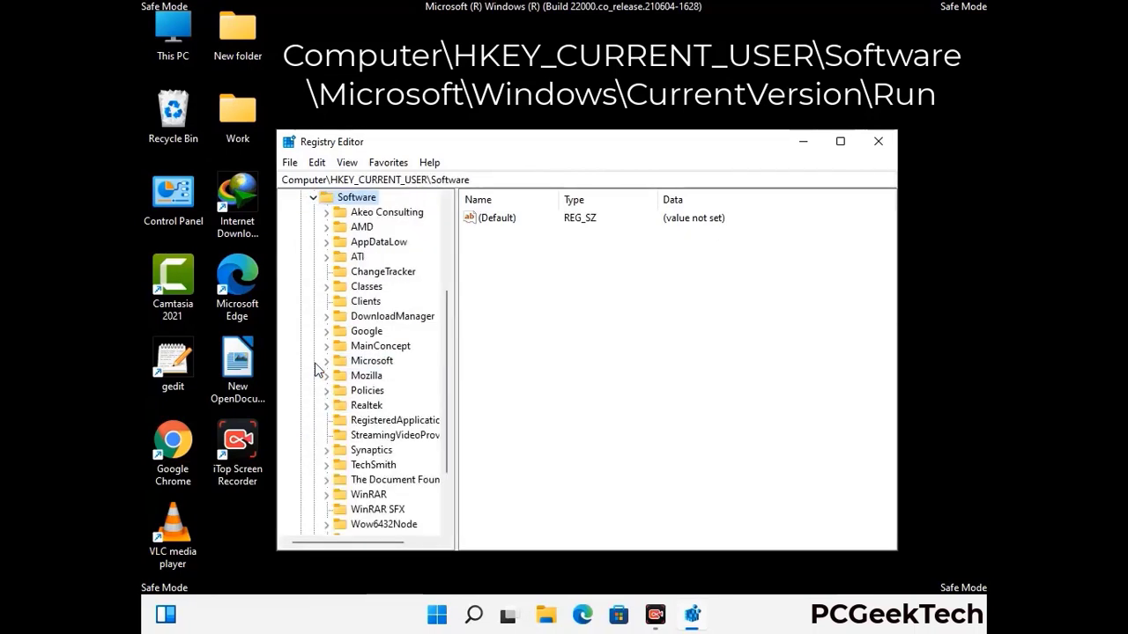
pyautogui.doubleClick(368, 362)
pyautogui.scroll(-2, 408, 385)
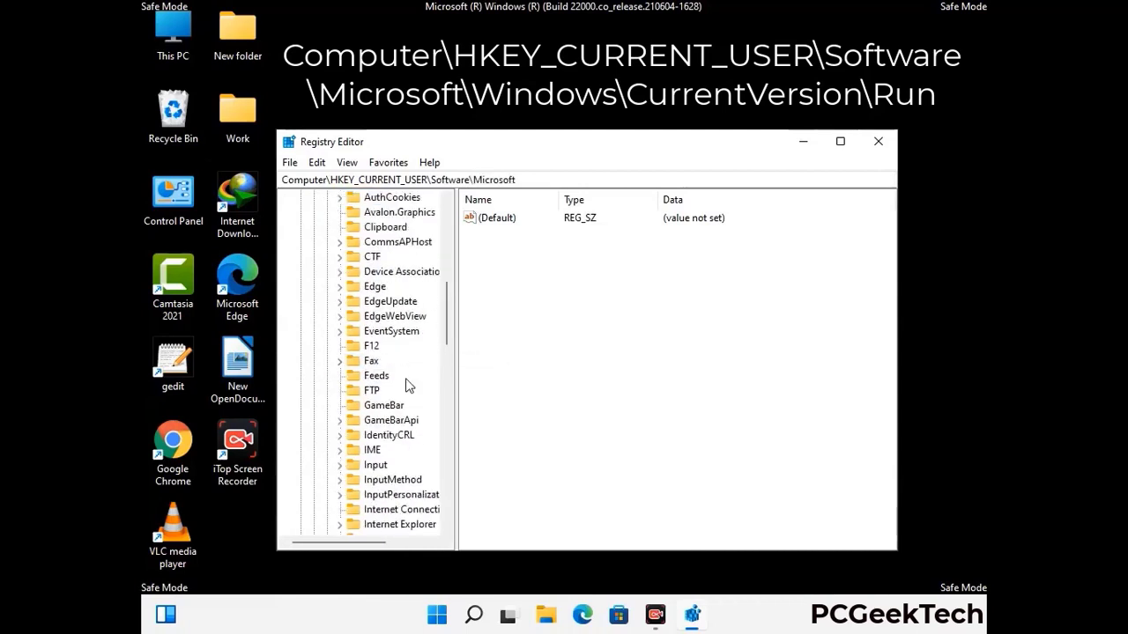
pyautogui.scroll(-2, 408, 385)
pyautogui.scroll(-1, 408, 385)
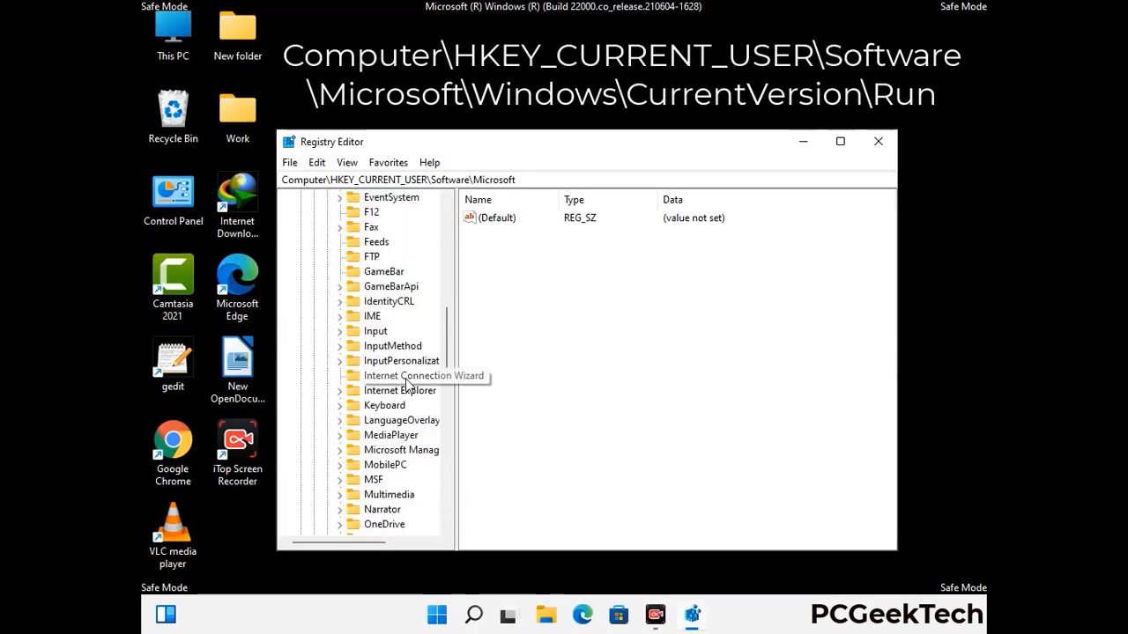
pyautogui.scroll(-2, 408, 385)
pyautogui.scroll(-7, 407, 385)
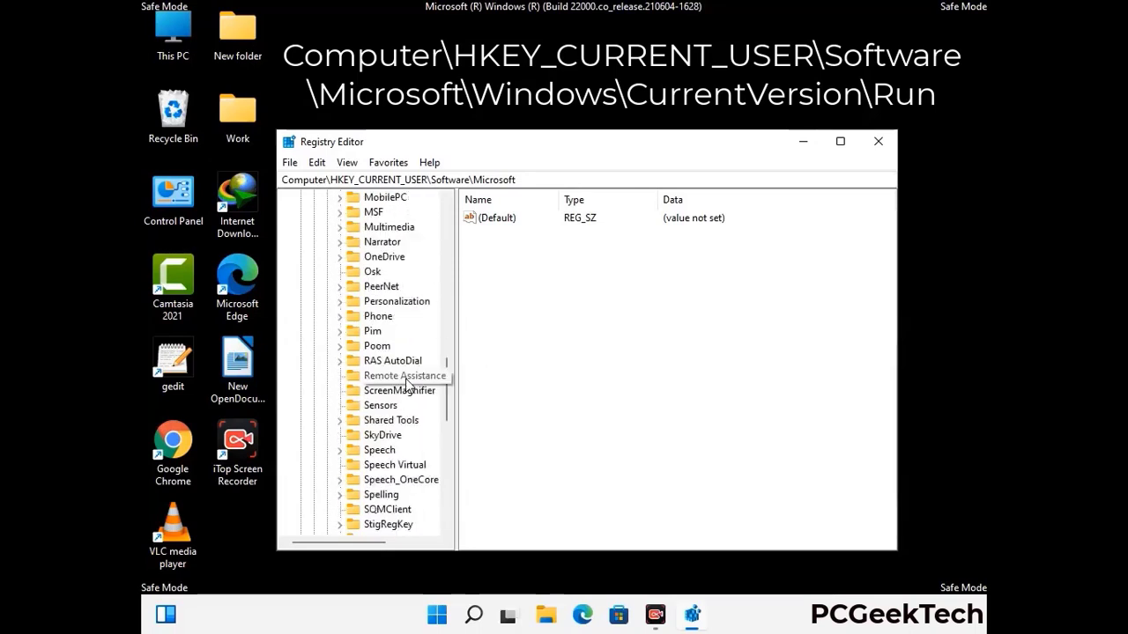
pyautogui.scroll(-2, 407, 385)
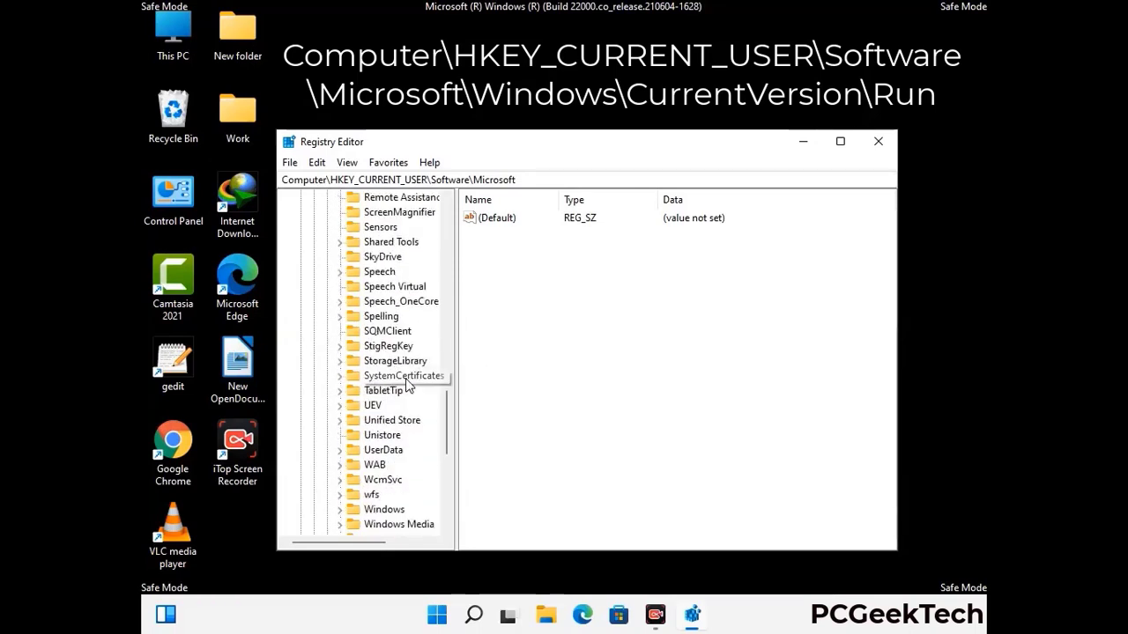
pyautogui.scroll(-1, 408, 385)
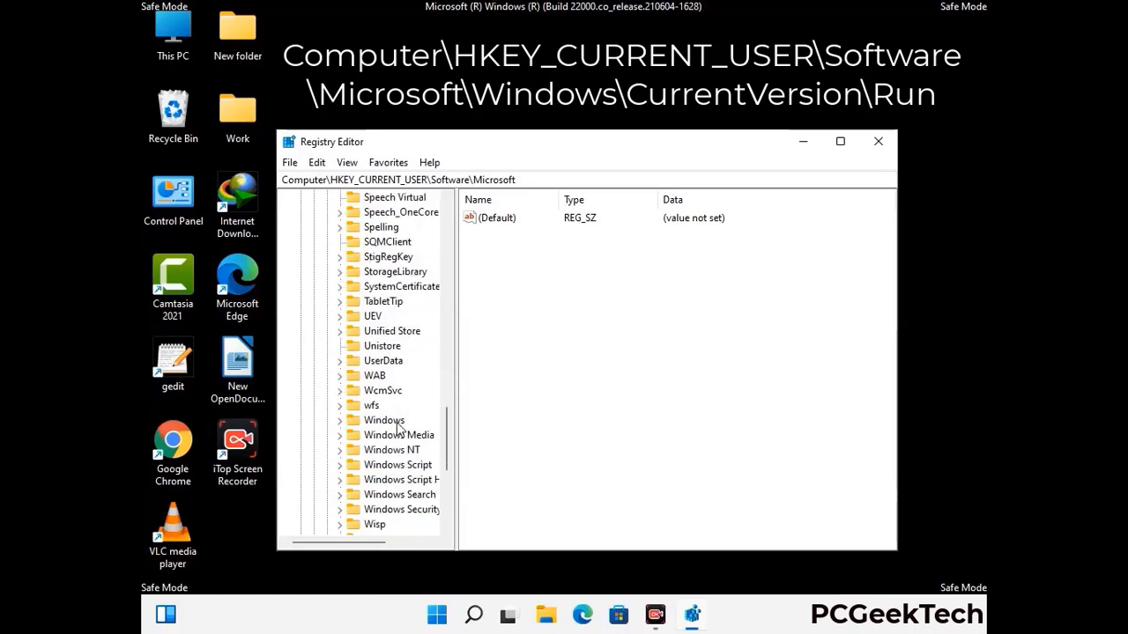
pyautogui.doubleClick(405, 420)
pyautogui.doubleClick(408, 407)
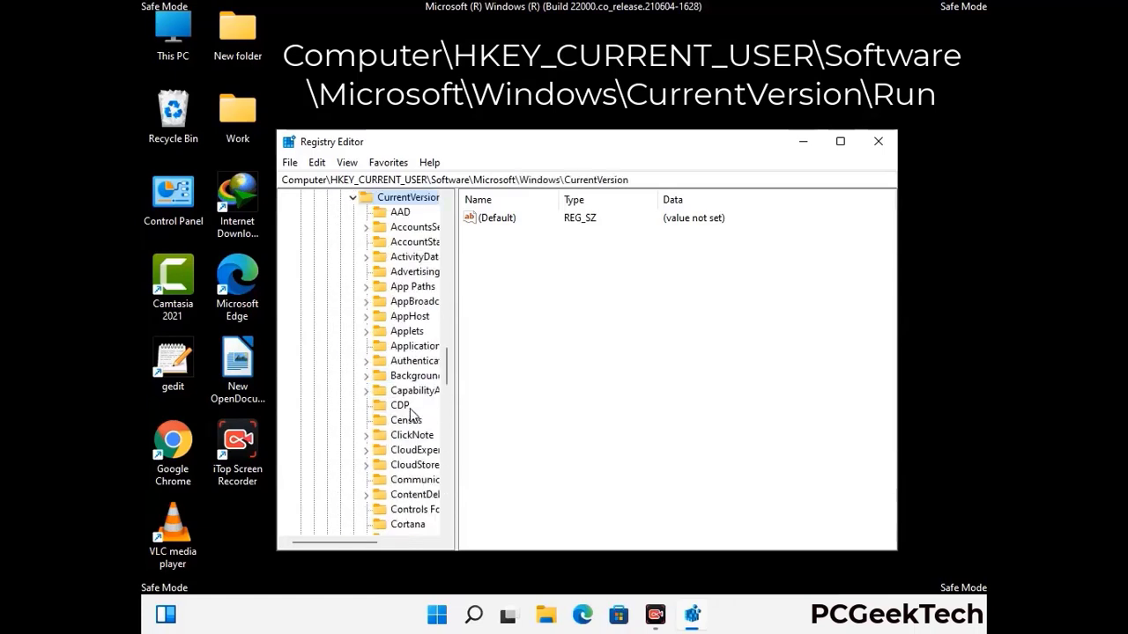
pyautogui.scroll(-5, 404, 387)
pyautogui.scroll(-3, 403, 385)
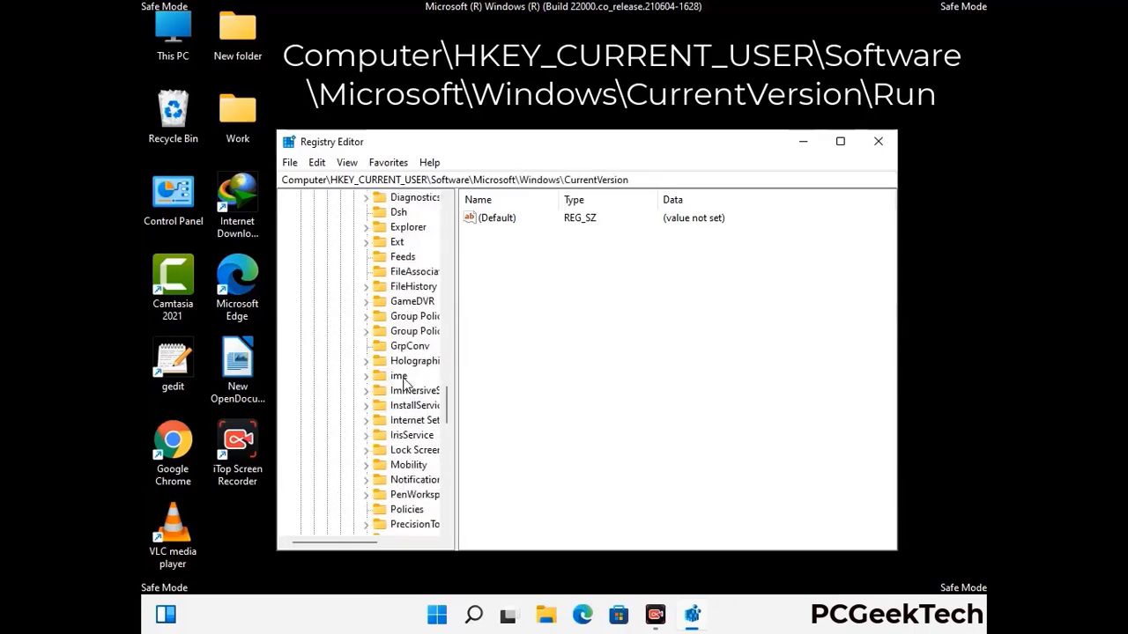
pyautogui.scroll(-4, 404, 385)
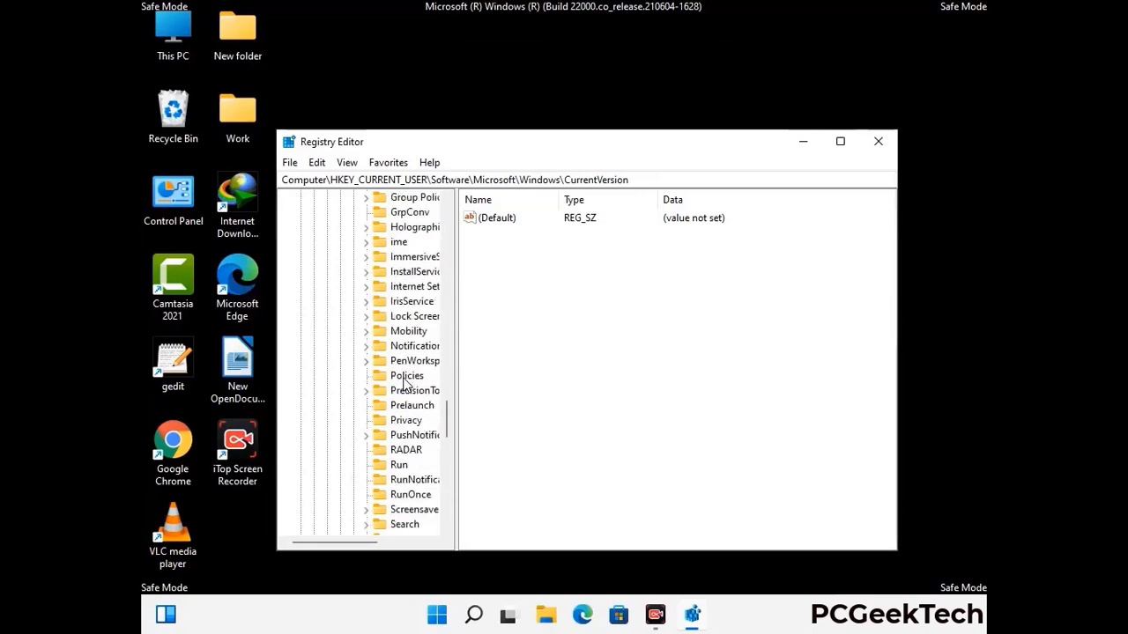
# Delete the ScreenRec value from the Run key and confirm the deletion.
pyautogui.click(401, 421)
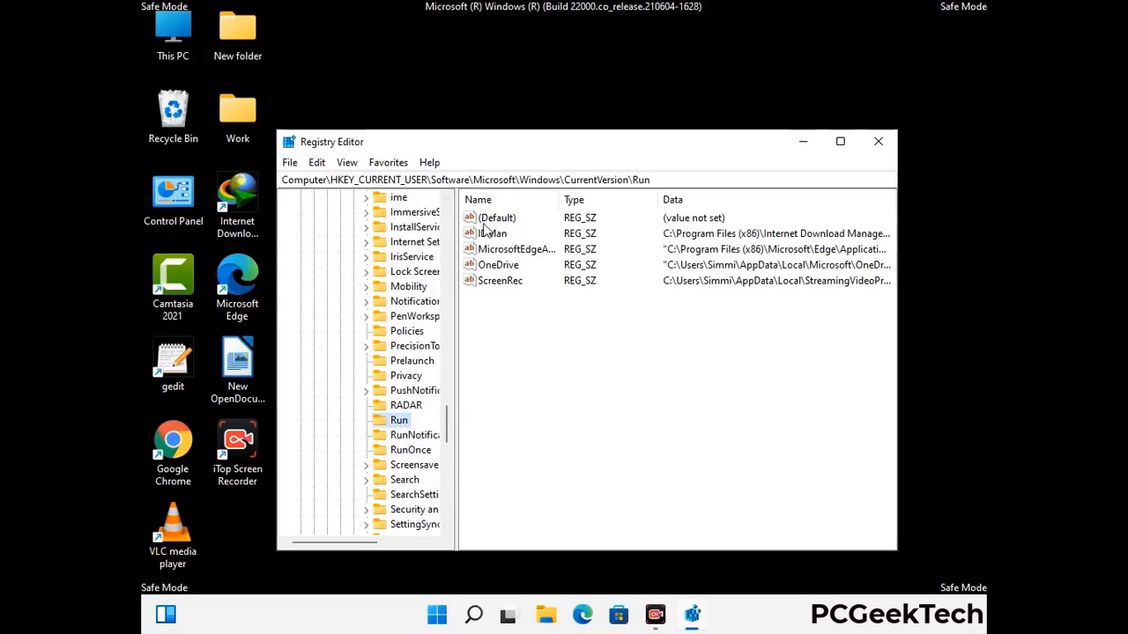
pyautogui.click(499, 284)
pyautogui.click(573, 288)
pyautogui.click(511, 287)
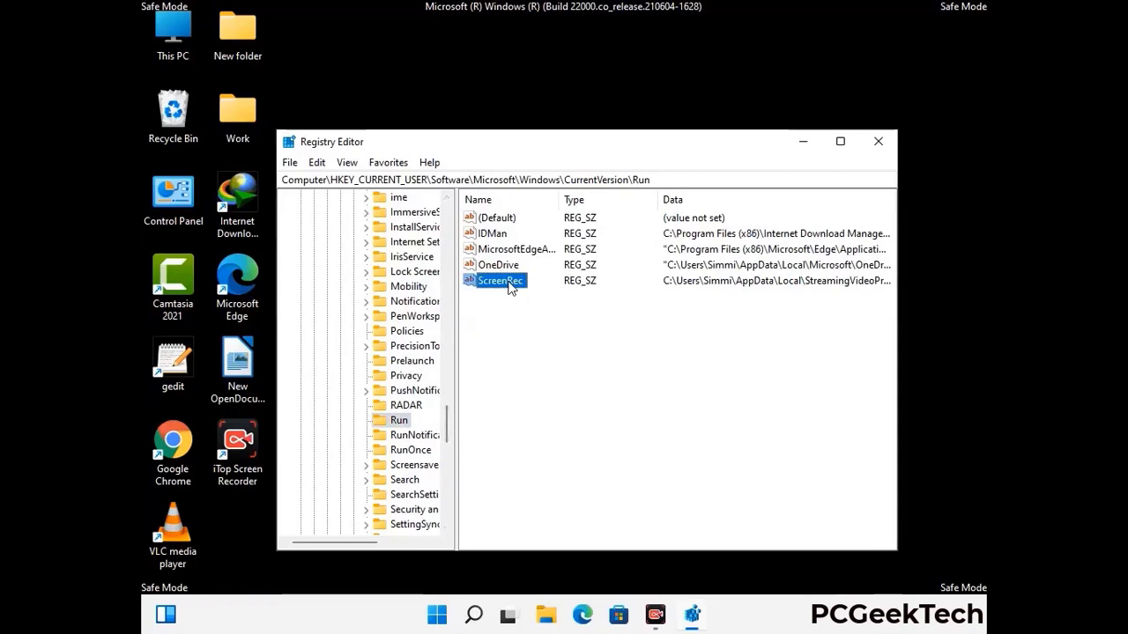
pyautogui.rightClick(510, 286)
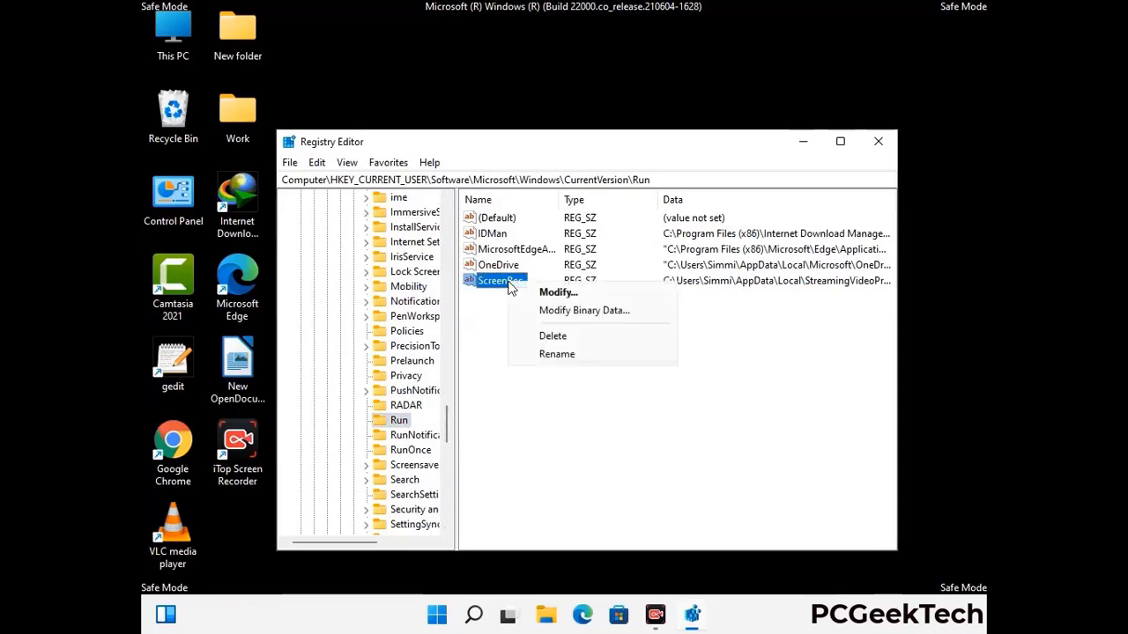
pyautogui.click(541, 334)
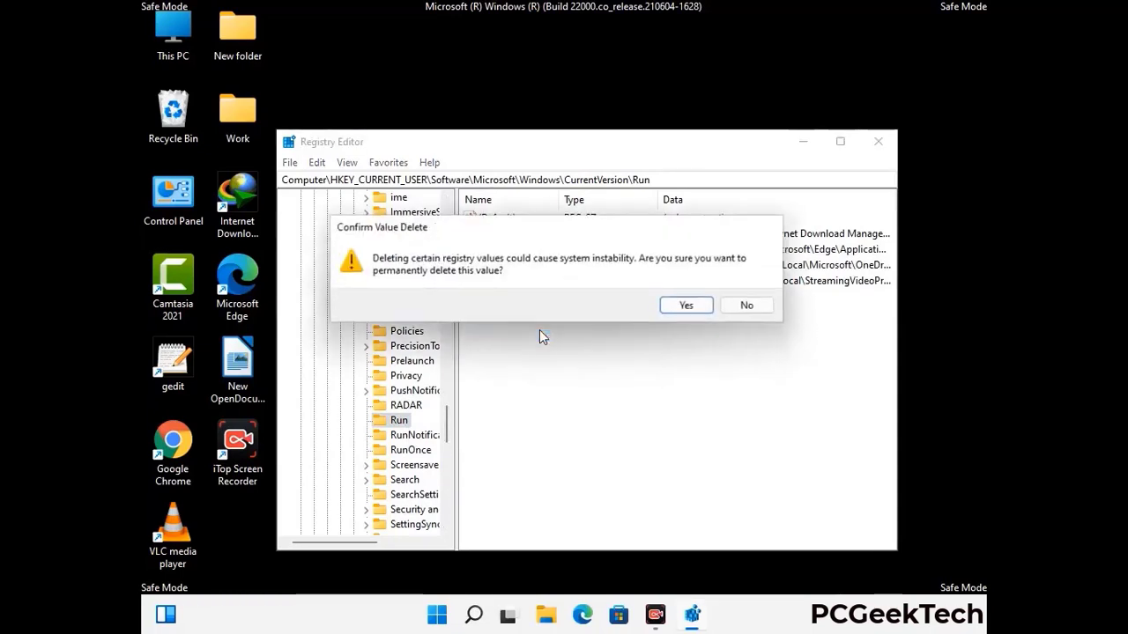
pyautogui.click(703, 306)
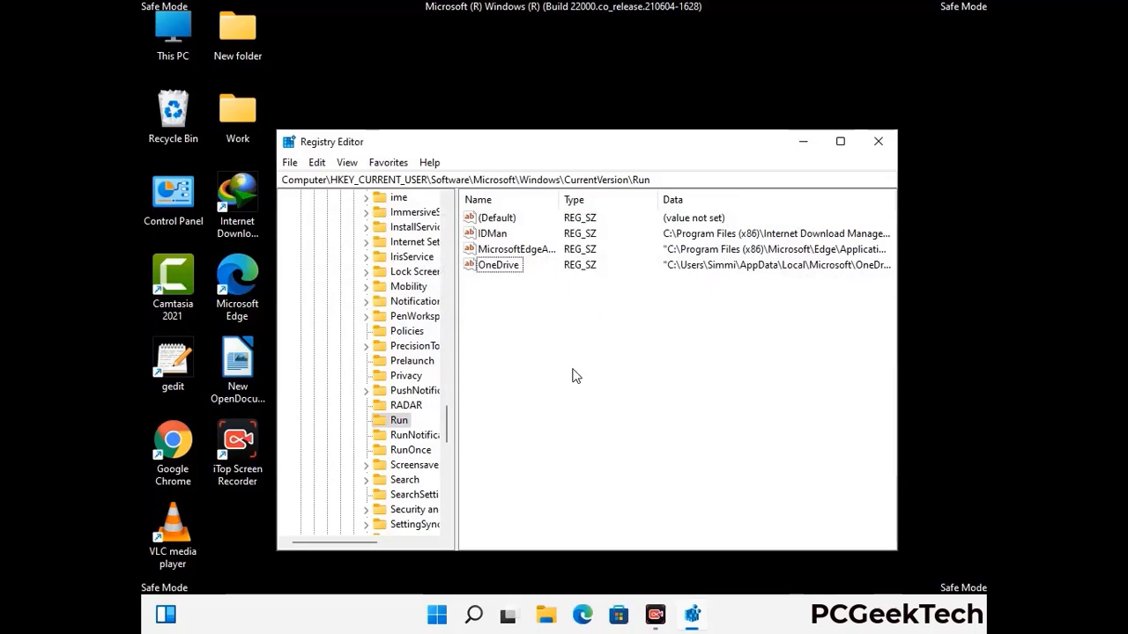
# Search the registry for the virus's name, then stop the search and close Registry Editor.
pyautogui.hotkey('ctrl', 'f')
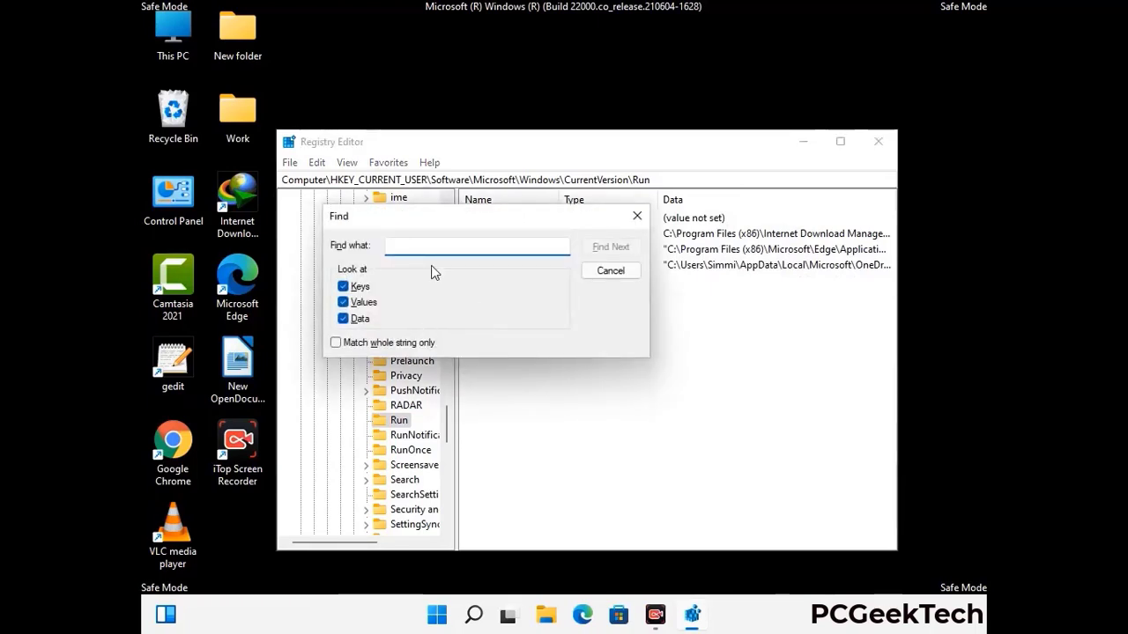
pyautogui.write('Virus Name')
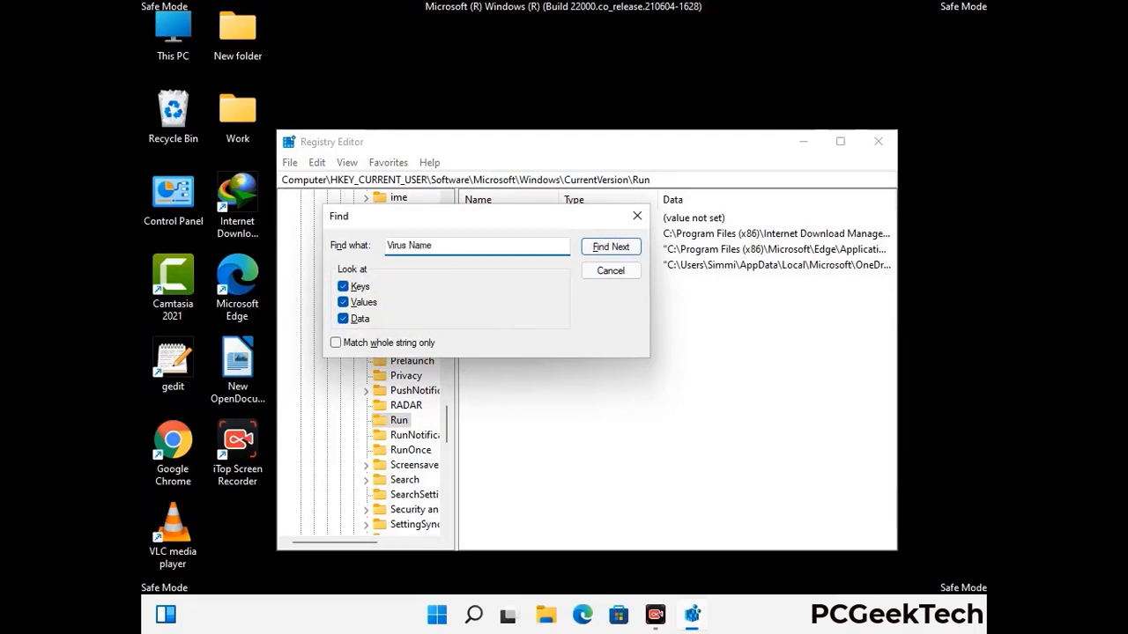
pyautogui.click(597, 249)
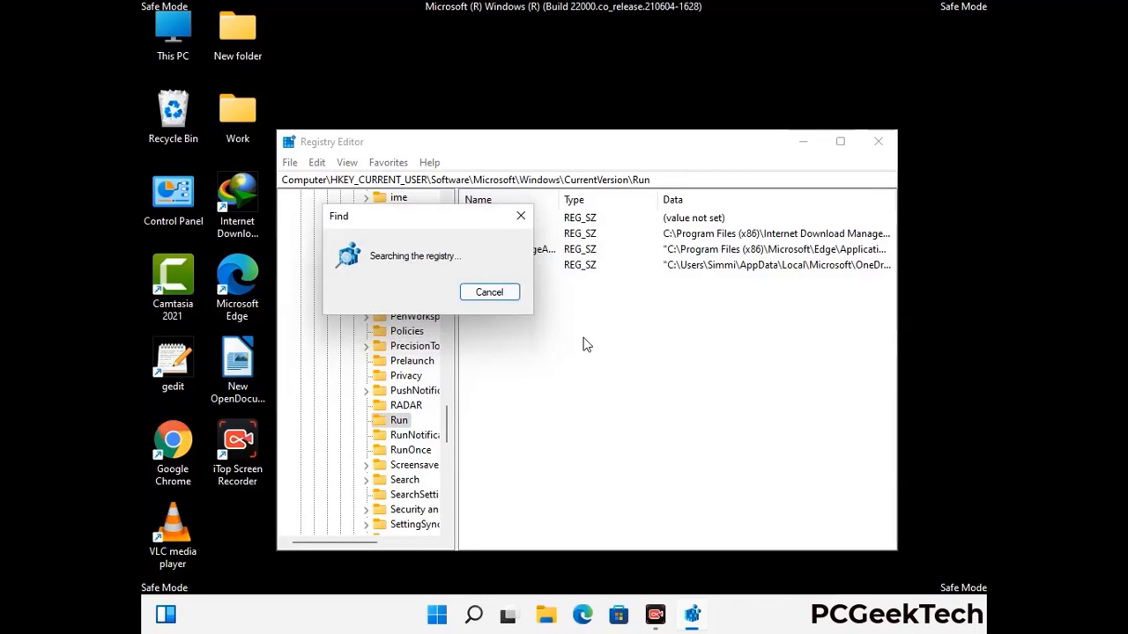
pyautogui.click(520, 216)
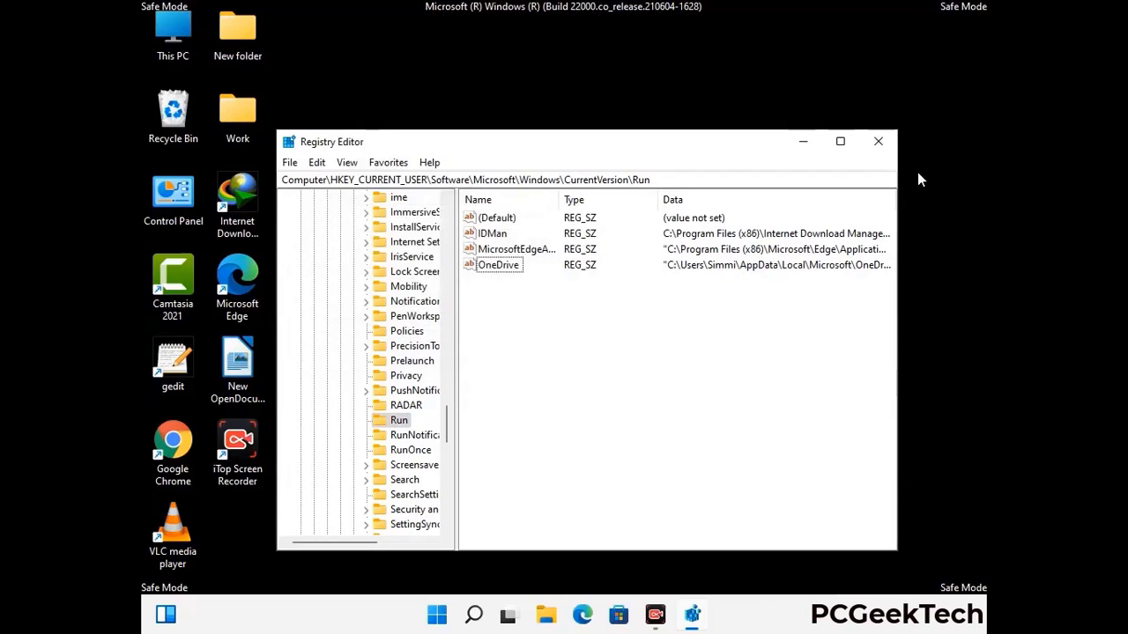
pyautogui.click(878, 142)
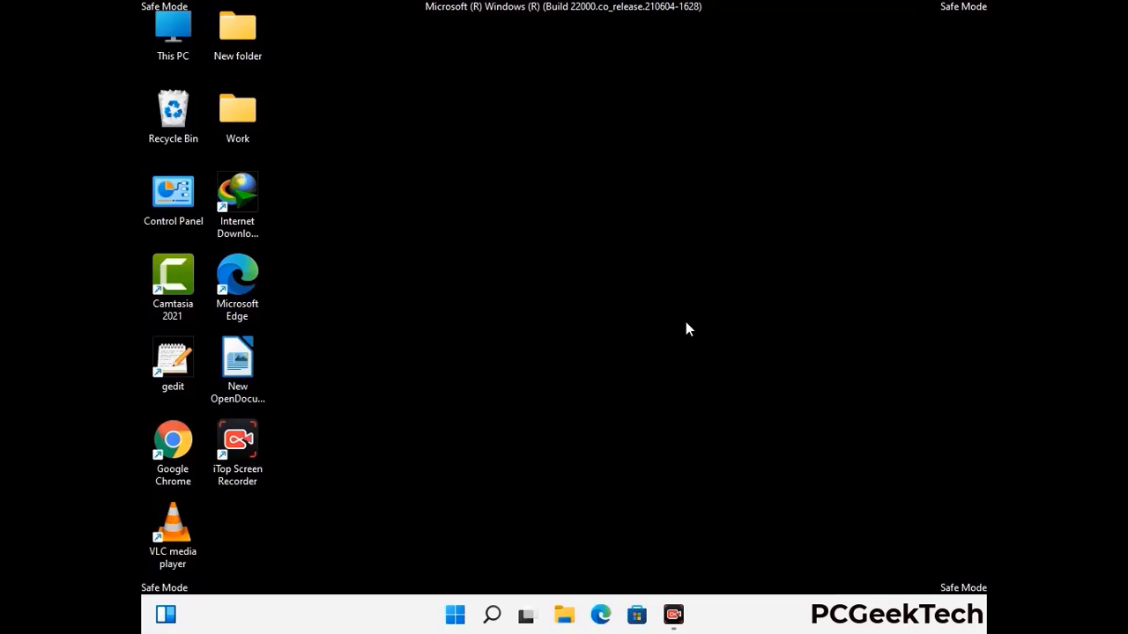
# Launch msconfig and uncheck Safe boot on the Boot tab.
pyautogui.press('super+r')
pyautogui.moveTo(327, 409); pyautogui.dragTo(578, 175)
pyautogui.write('ms')
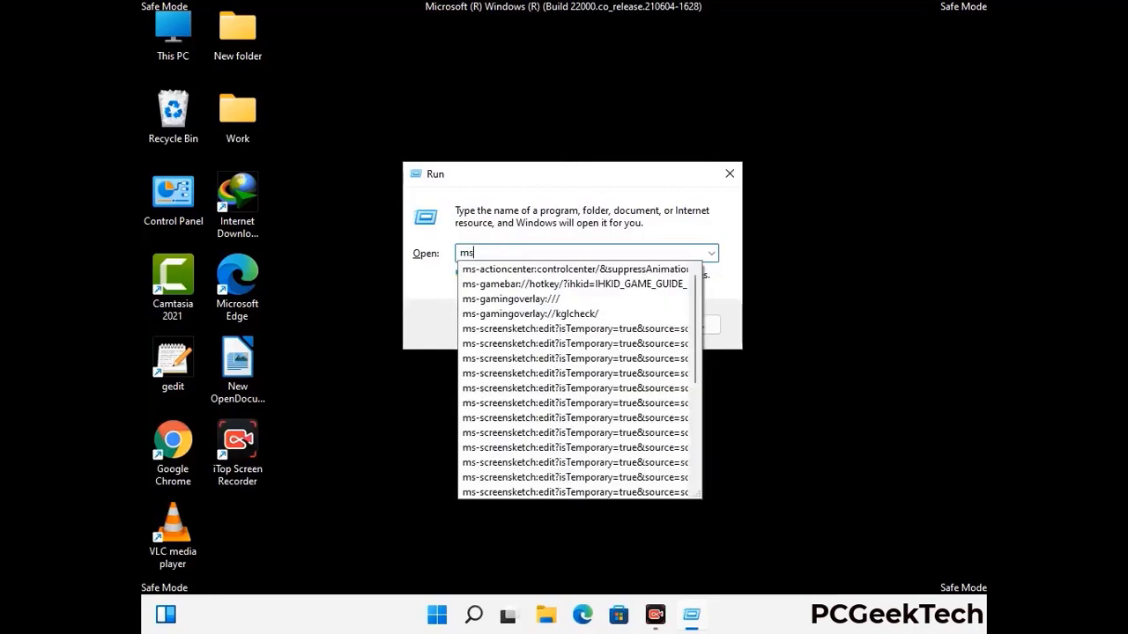
pyautogui.write('config')
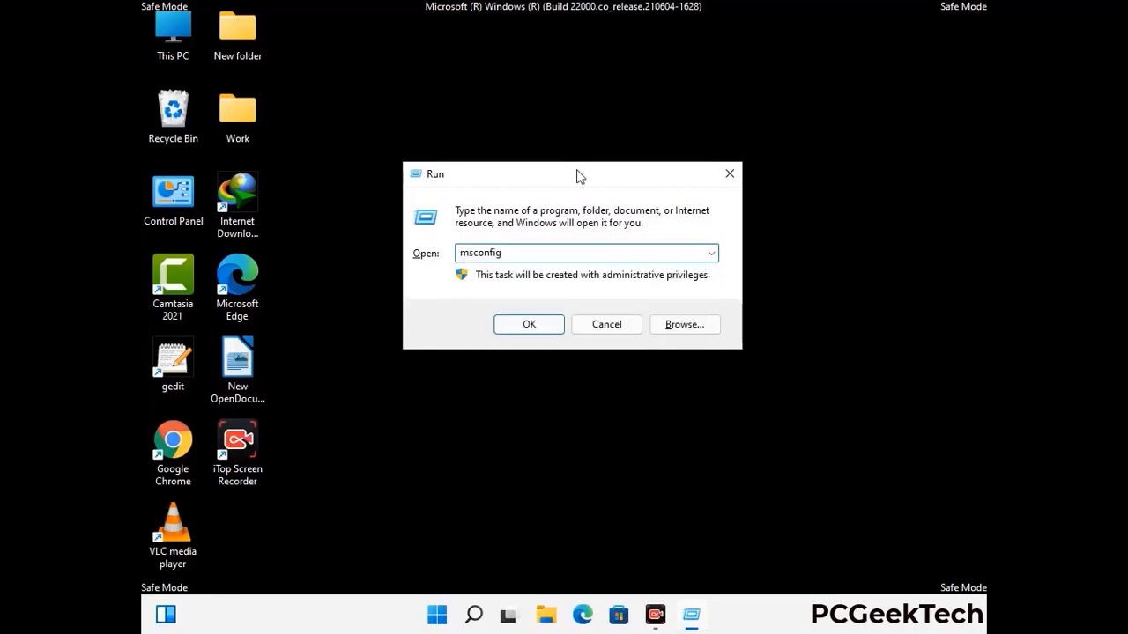
pyautogui.click(522, 325)
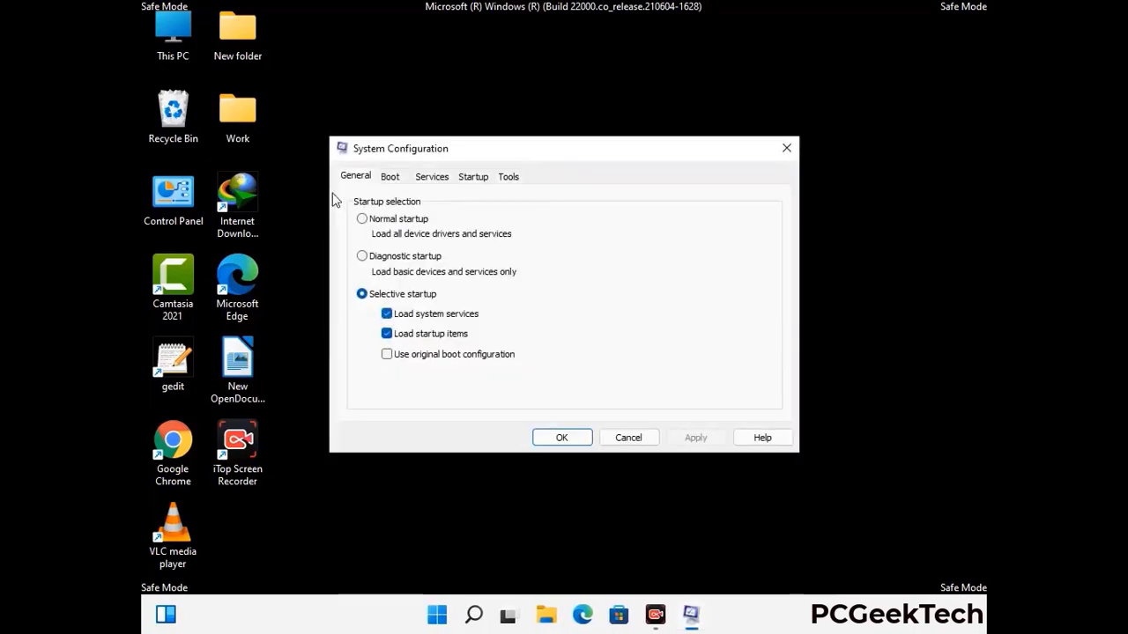
pyautogui.click(389, 176)
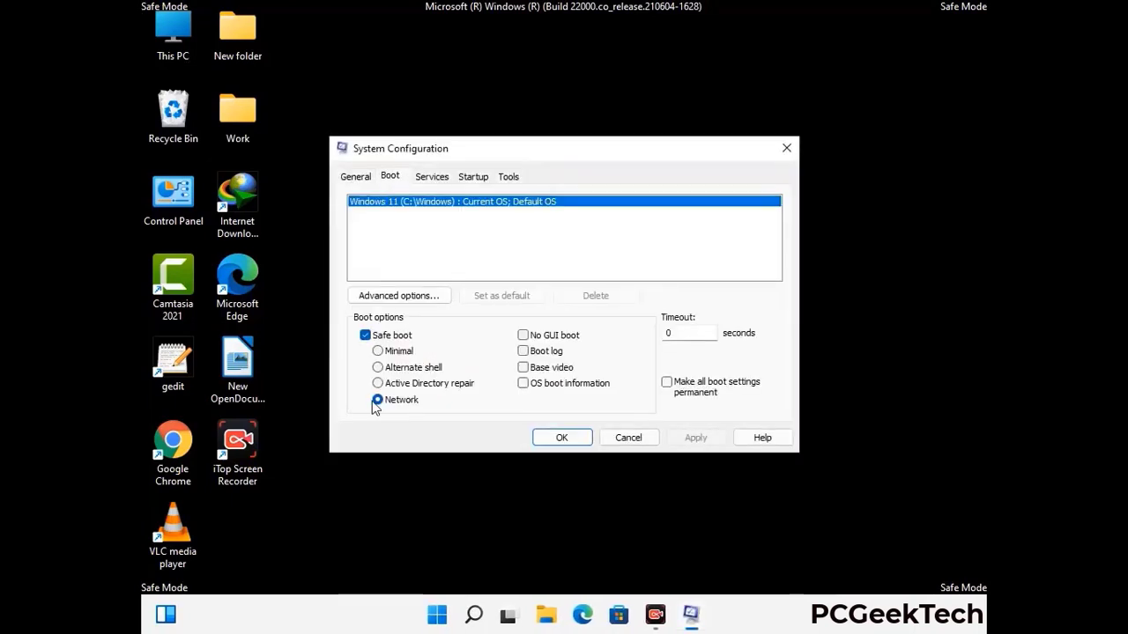
pyautogui.click(365, 336)
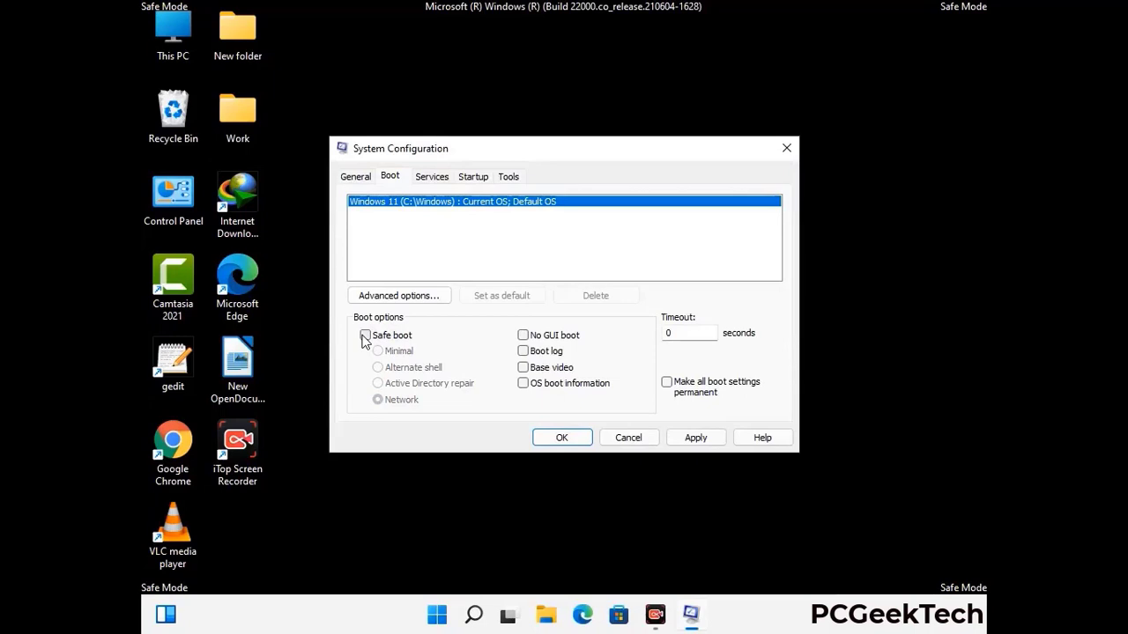